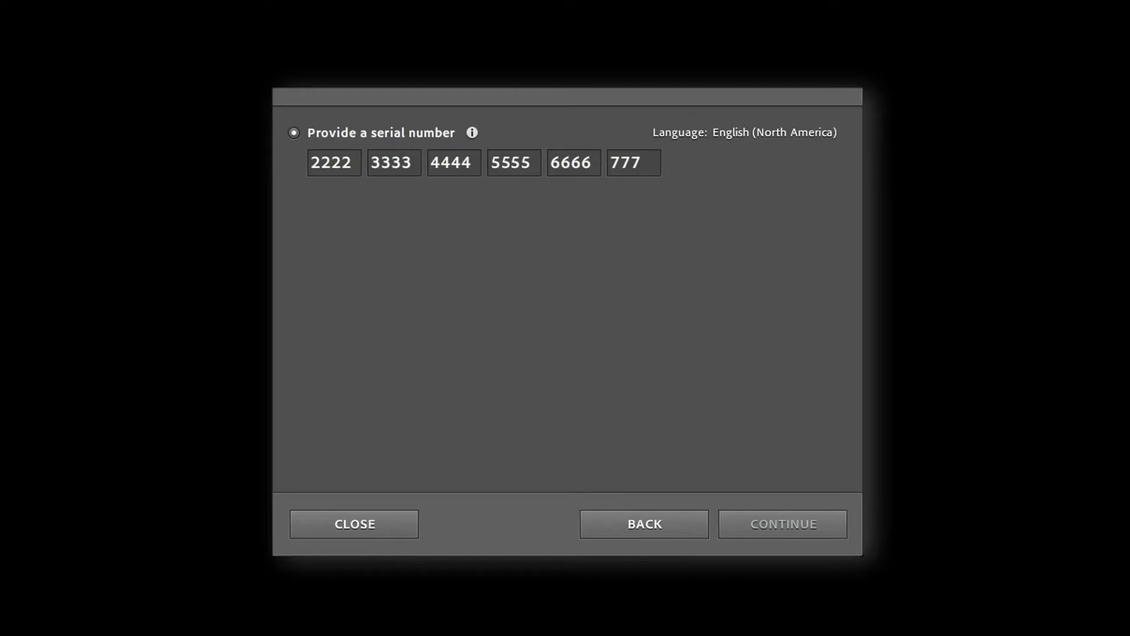
- Deauthorize this computer in the iTunes Store by entering the Apple ID password, and acknowledge the result
left_click(107, 40)
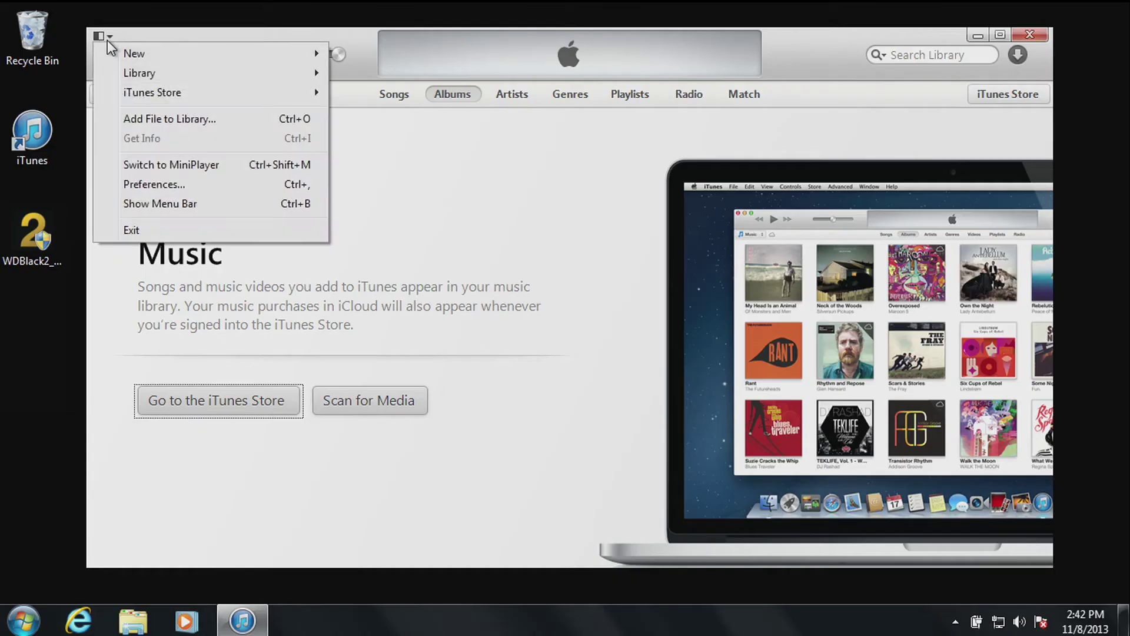
mouse_move(300, 98)
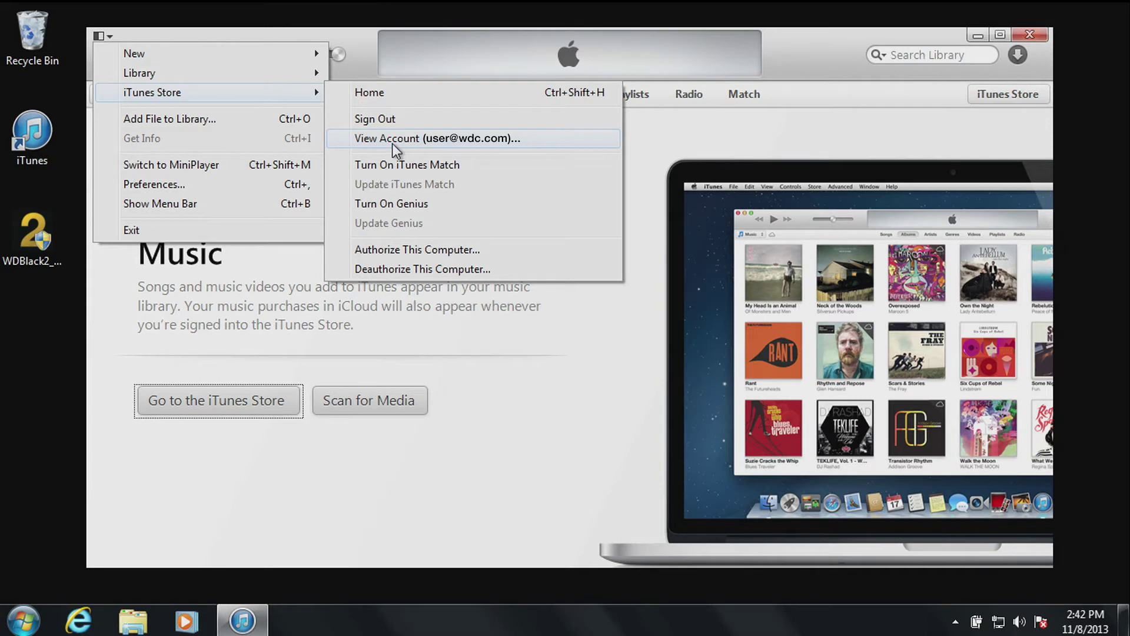
left_click(410, 270)
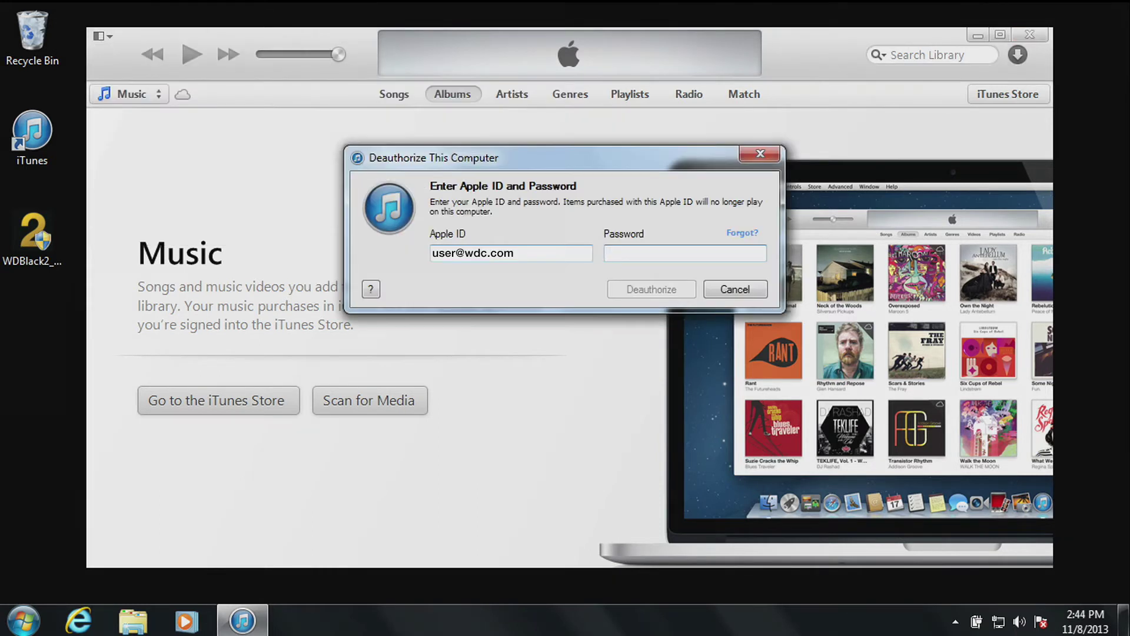
type("•••••••••")
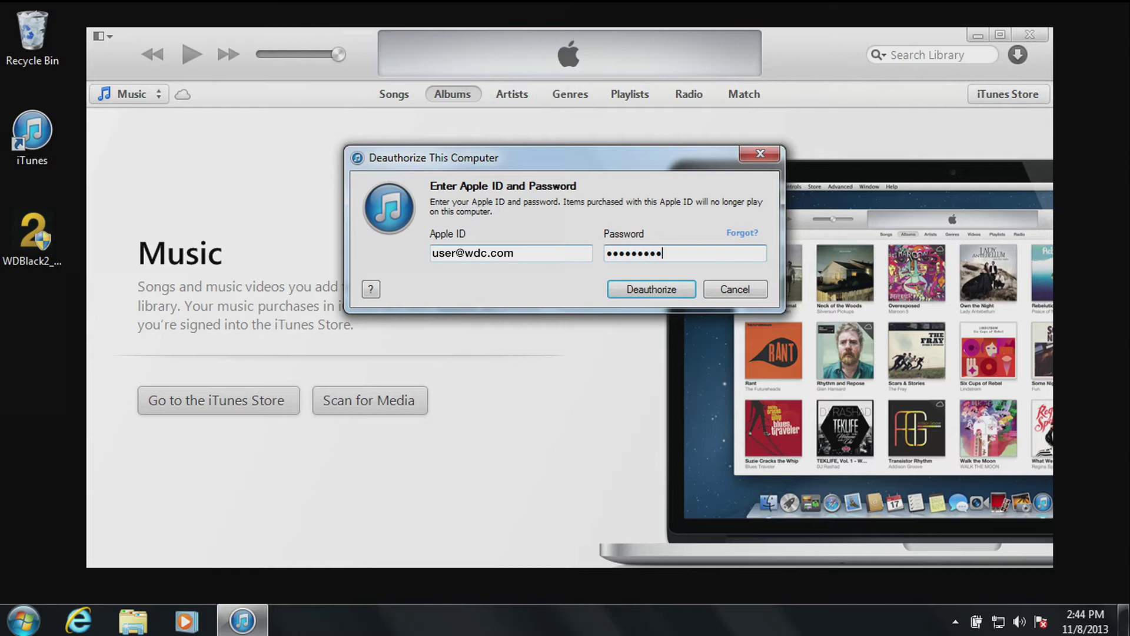
key("Return")
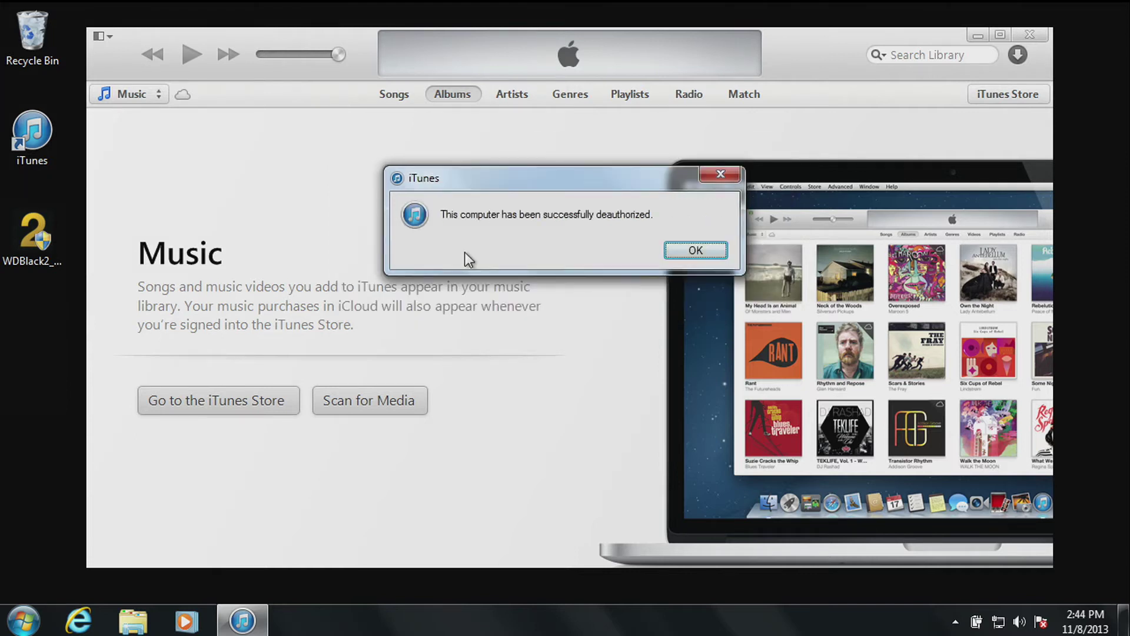
left_click(687, 248)
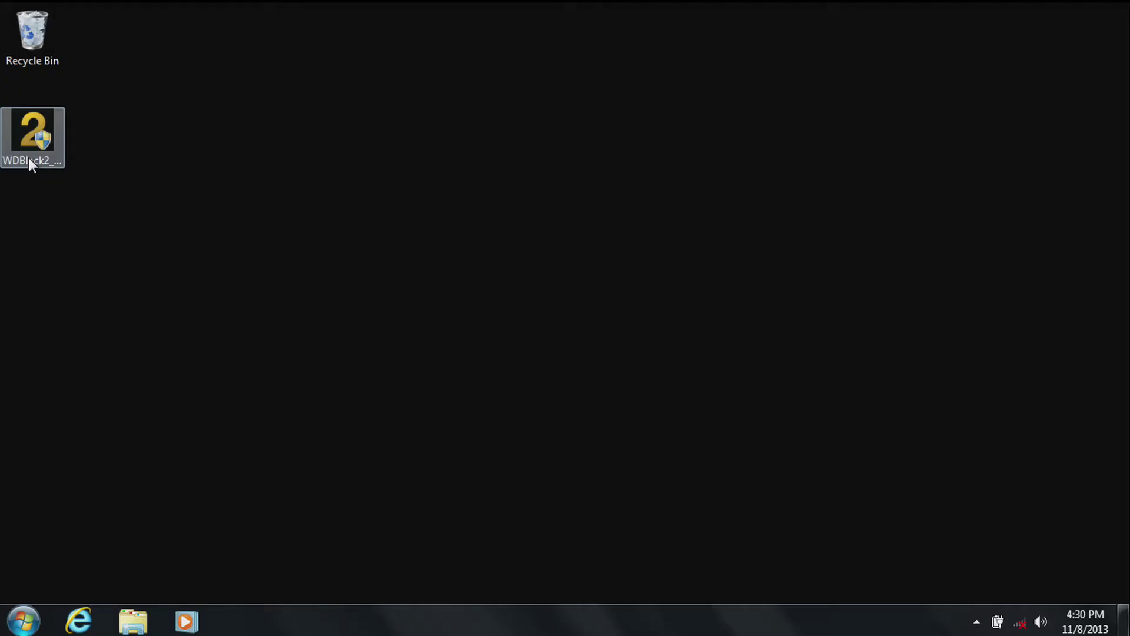
- Run the WDBlack2 installer from the desktop as administrator, choose English and start the installation
right_click(28, 157)
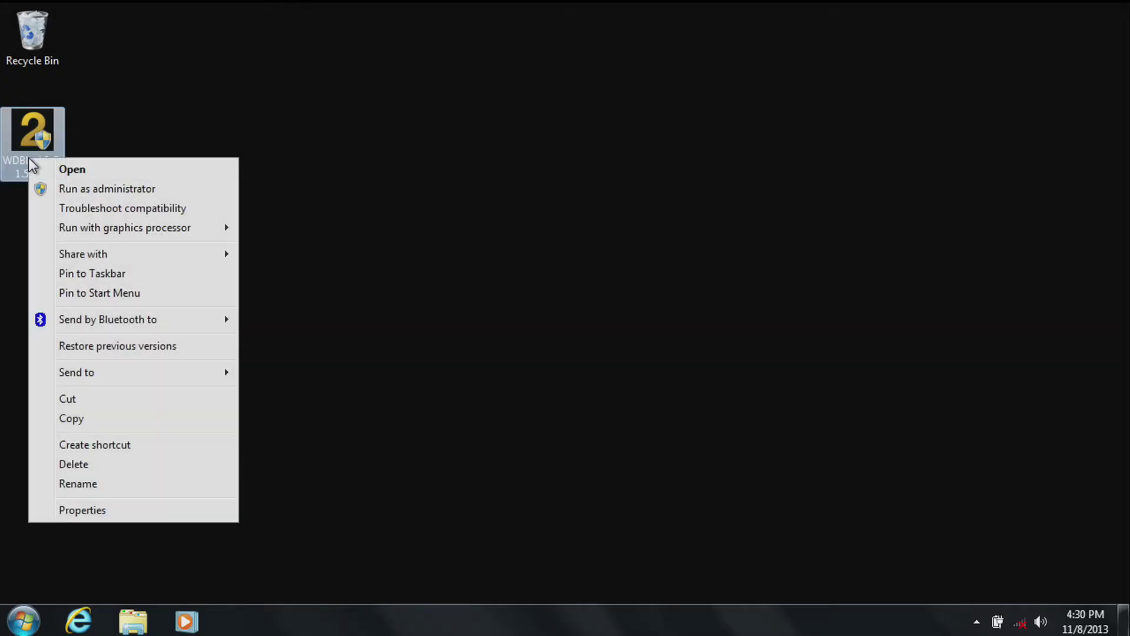
left_click(65, 189)
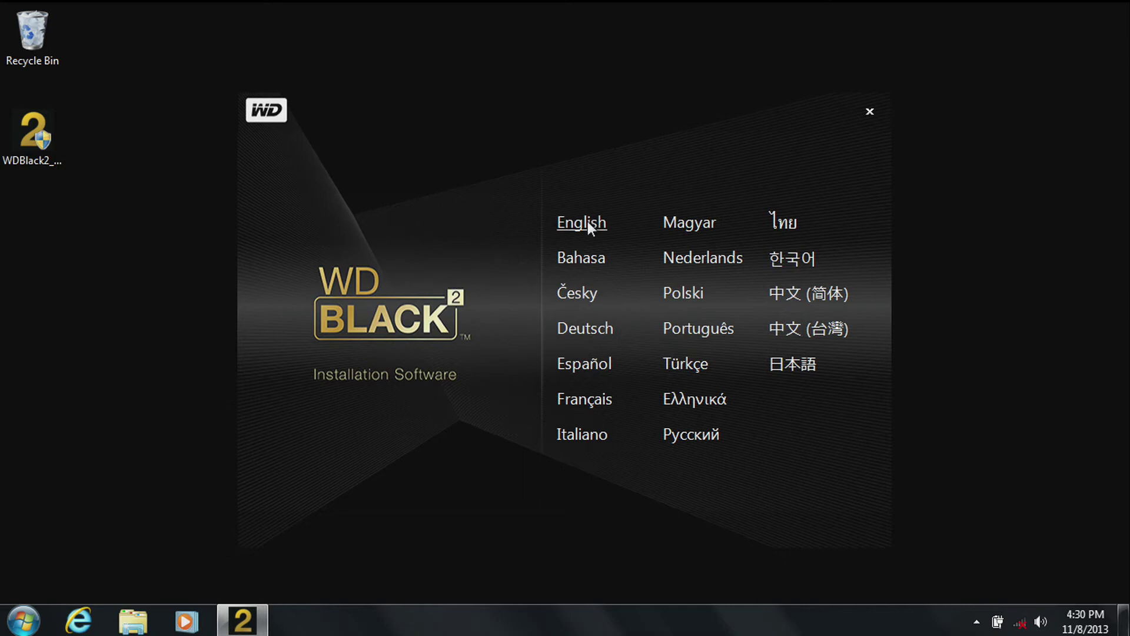
left_click(581, 222)
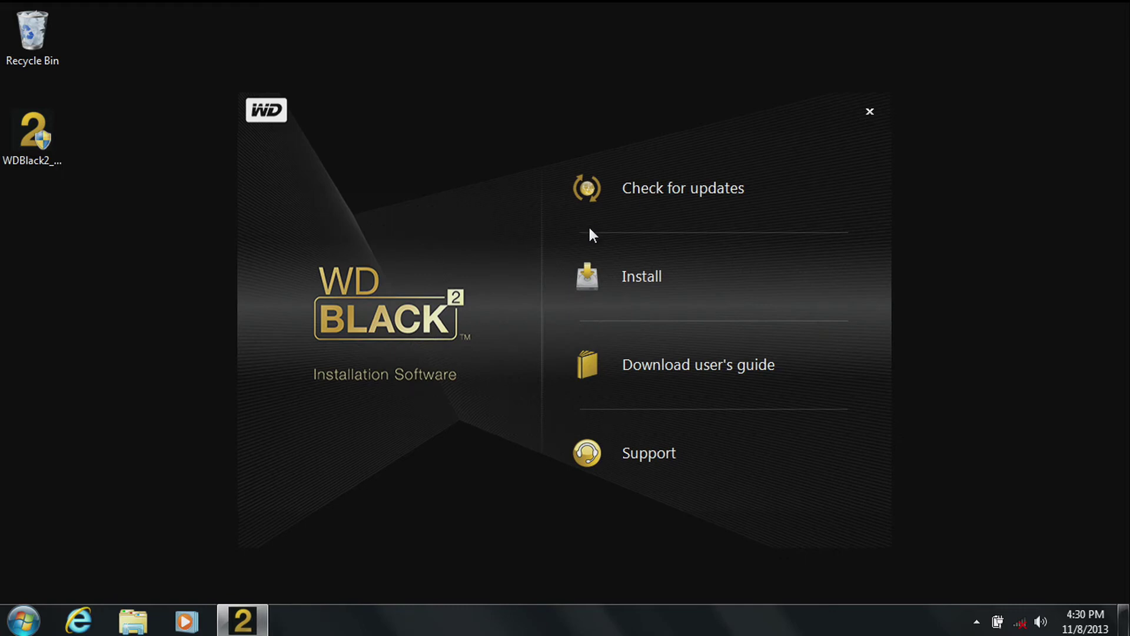
left_click(635, 286)
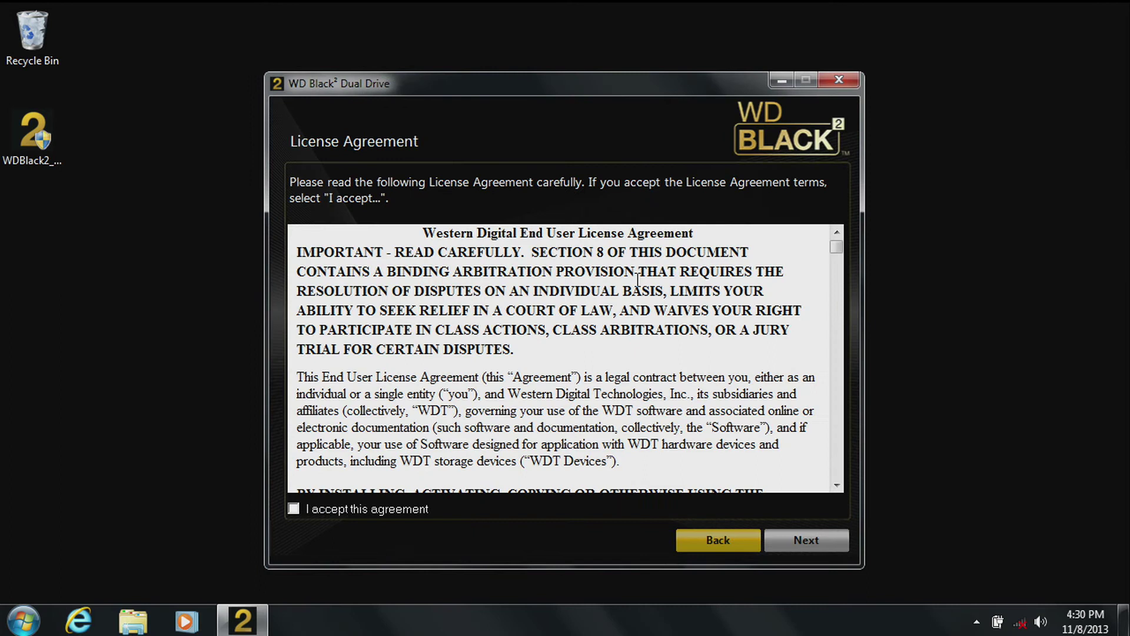
- Accept the license agreement, proceed with installing the WD Black² Dual Drive, and finish the installer
left_click(391, 516)
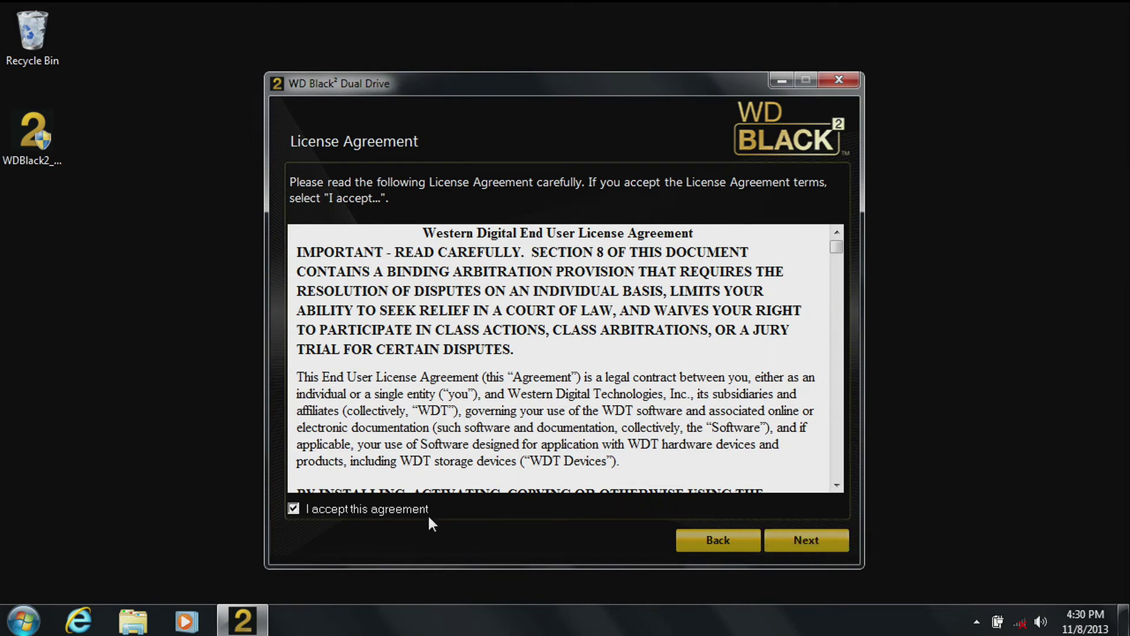
left_click(776, 538)
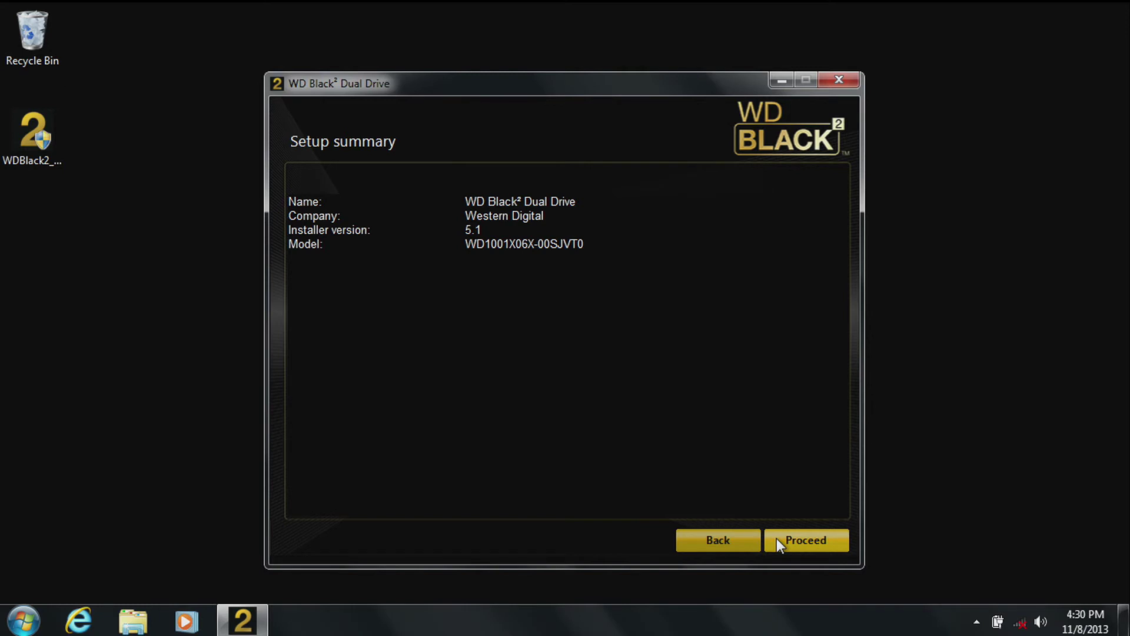
left_click(776, 538)
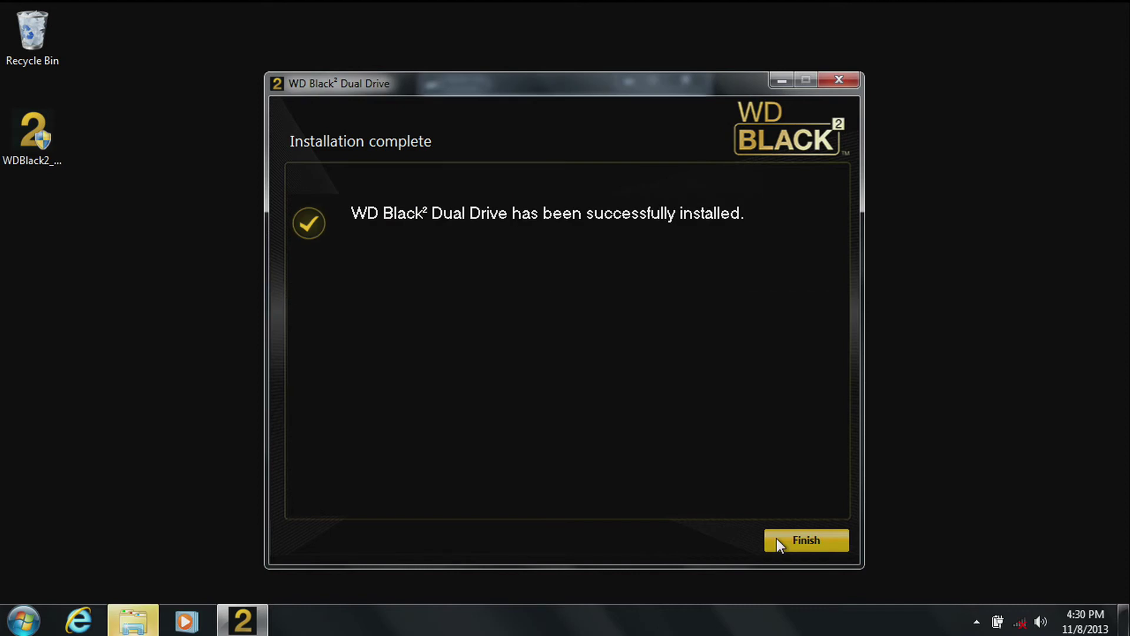
left_click(777, 539)
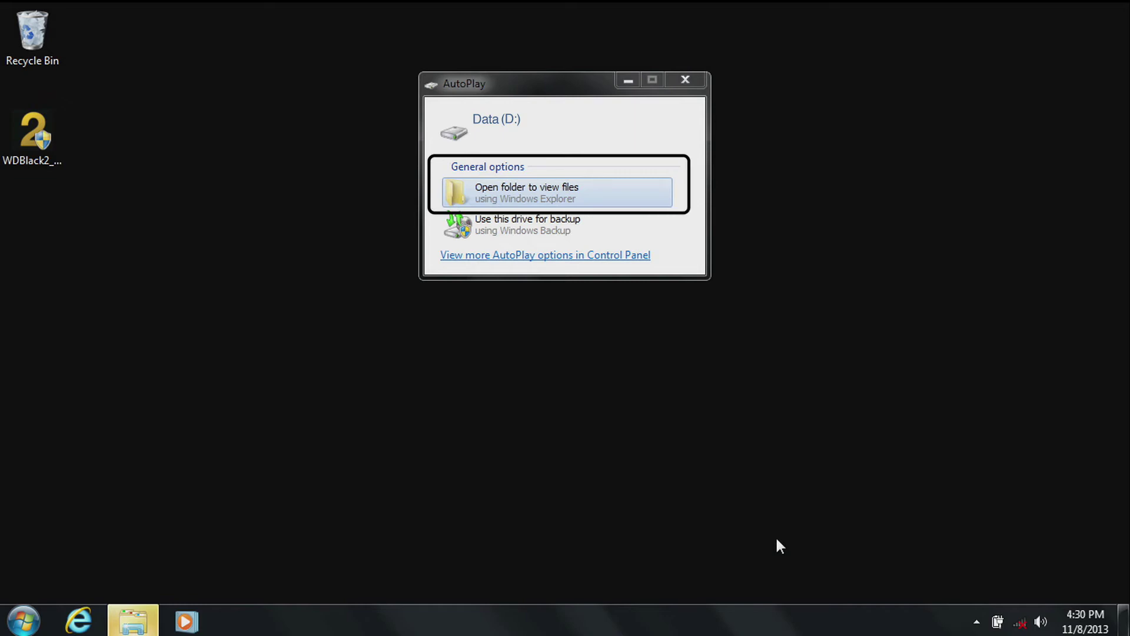
- Dismiss the AutoPlay prompt for Data (D:) and open the Windows management console for the computer
key("Escape")
left_click(23, 621)
right_click(271, 400)
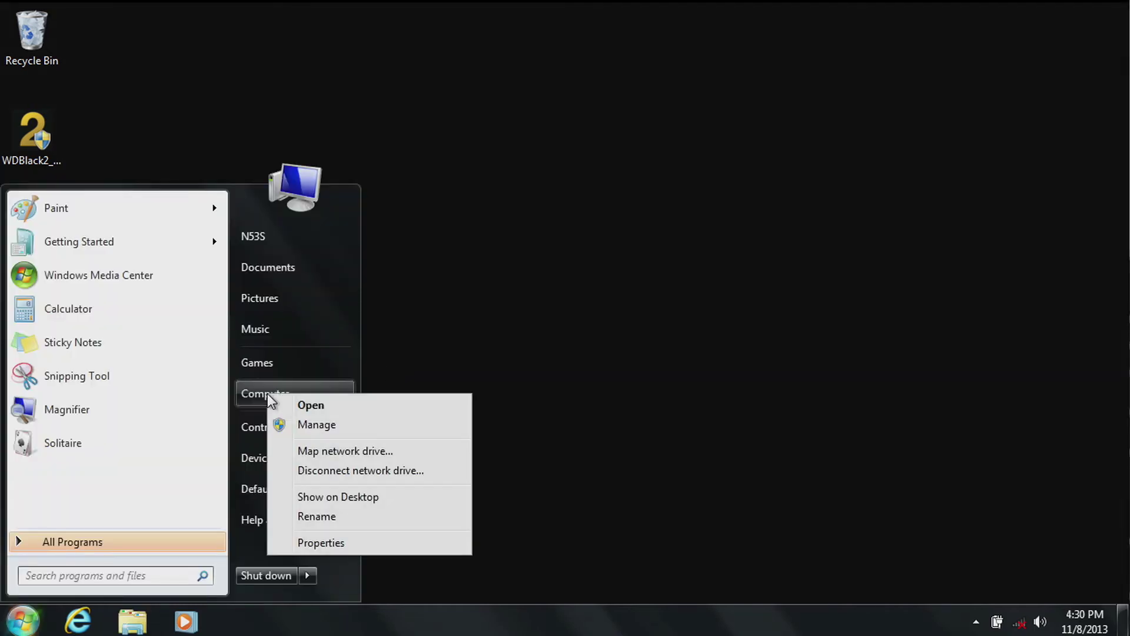
left_click(294, 425)
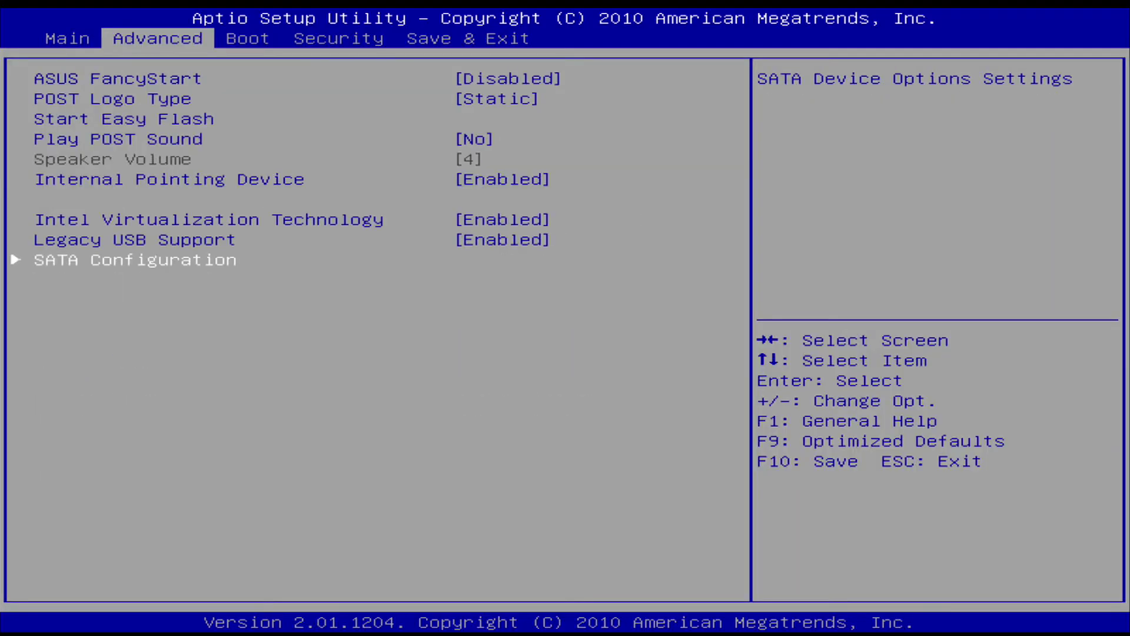
- Check the SATA Mode Selection options in the BIOS SATA Configuration, leaving without a change
key("Up")
key("Down")
key("Return")
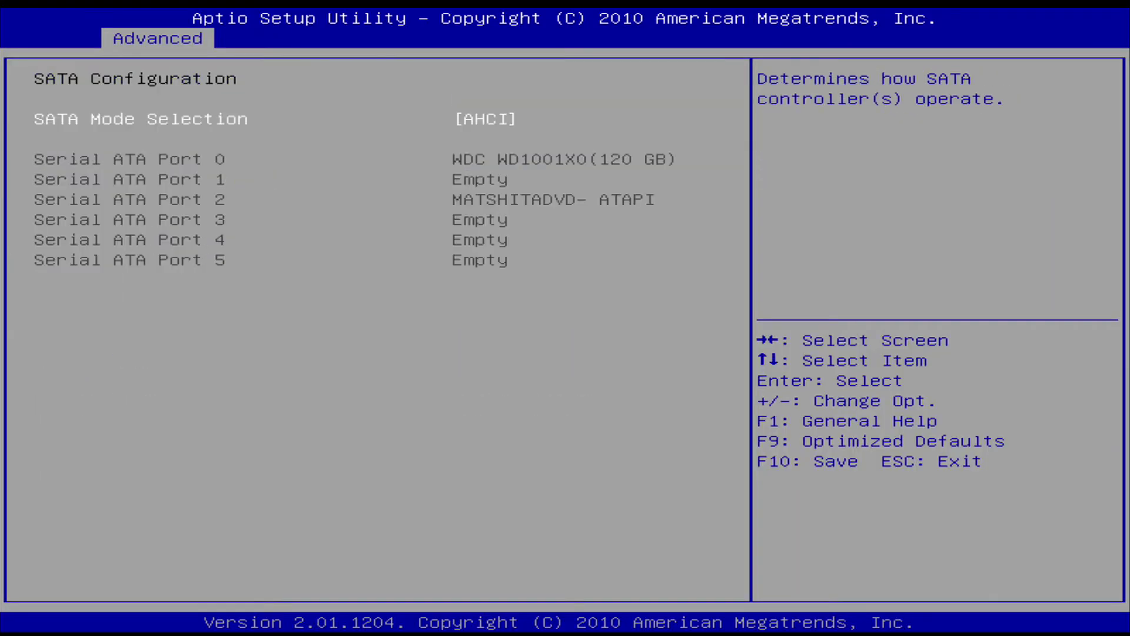
key("Return")
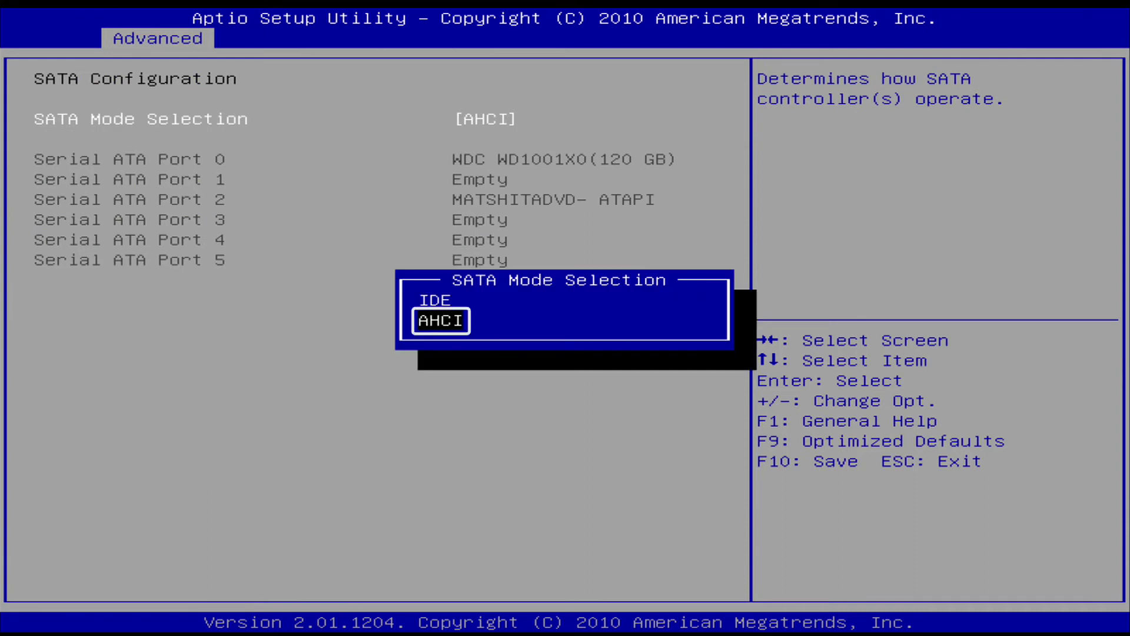
key("Escape")
key("Escape")
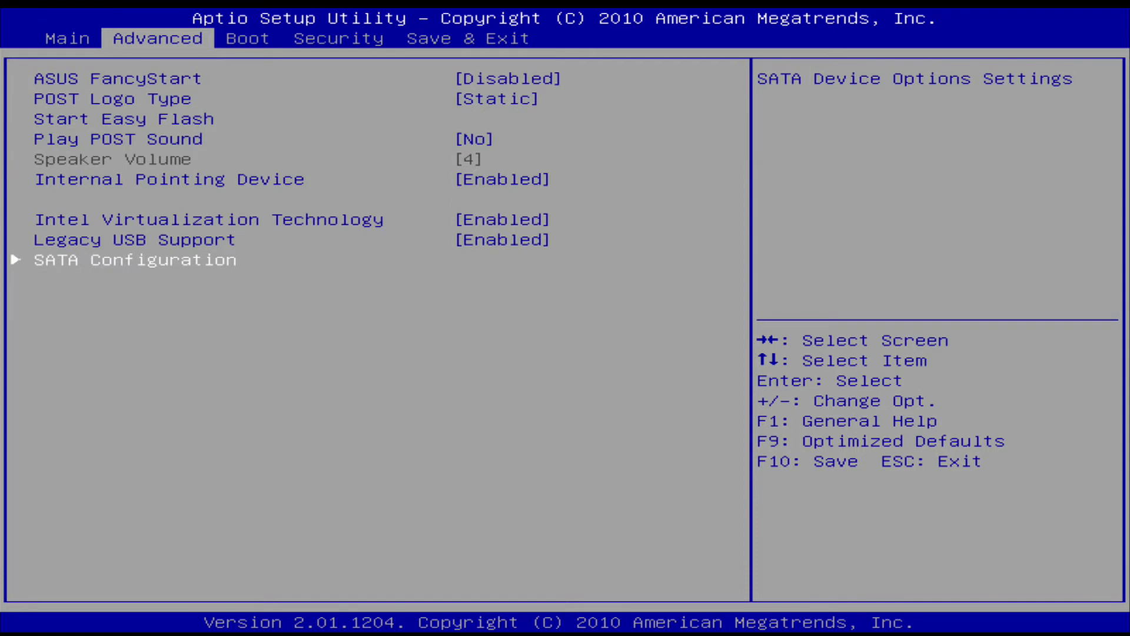
- Save the changes and exit the BIOS setup utility
key("Right")
key("Right")
key("Right")
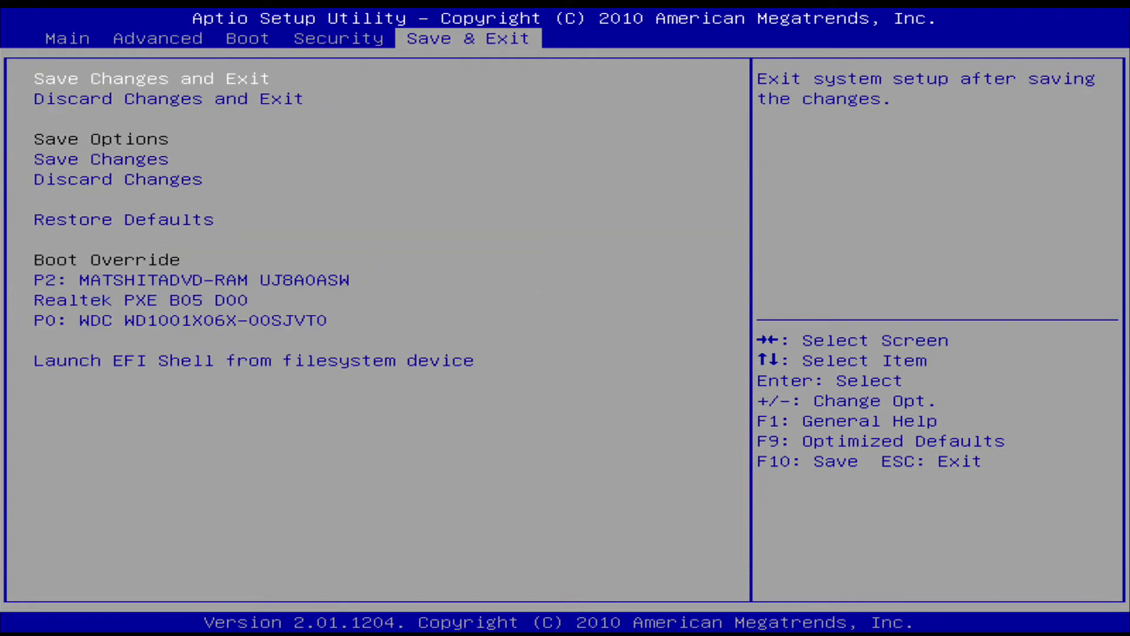
key("Return")
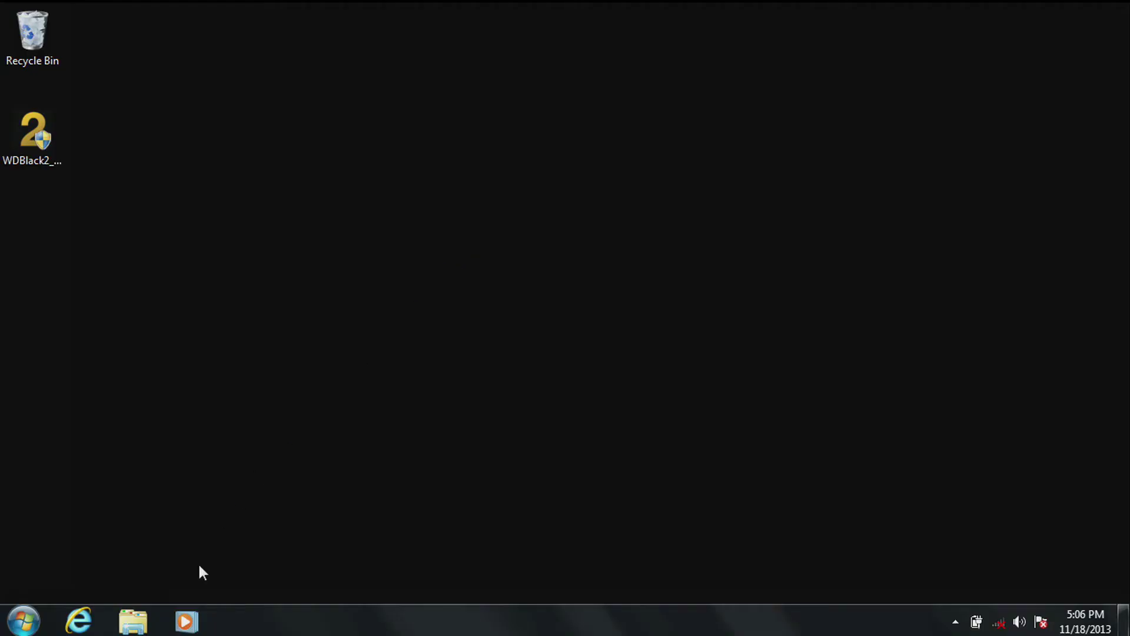
- Open the Documents library's properties in Windows Explorer and start including another folder
left_click(151, 622)
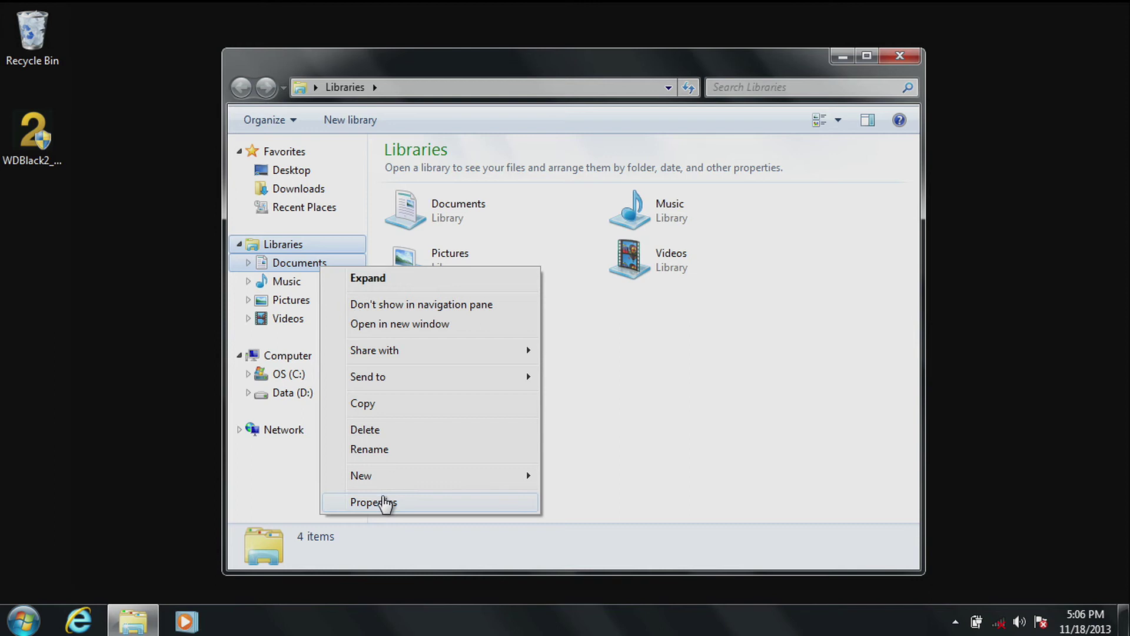
left_click(386, 502)
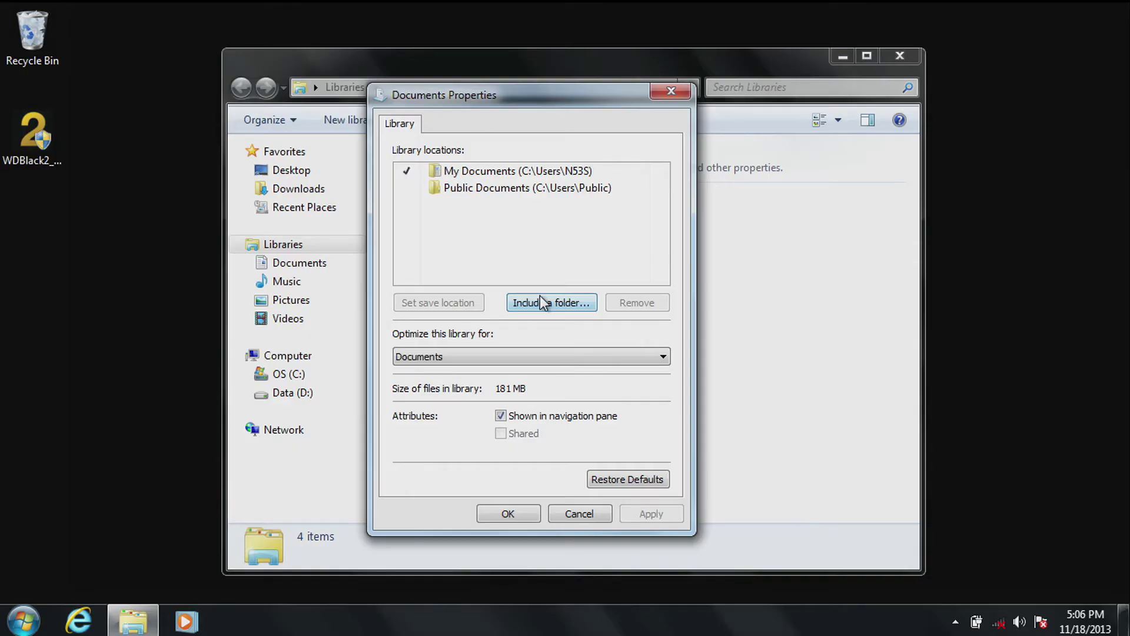
left_click(539, 300)
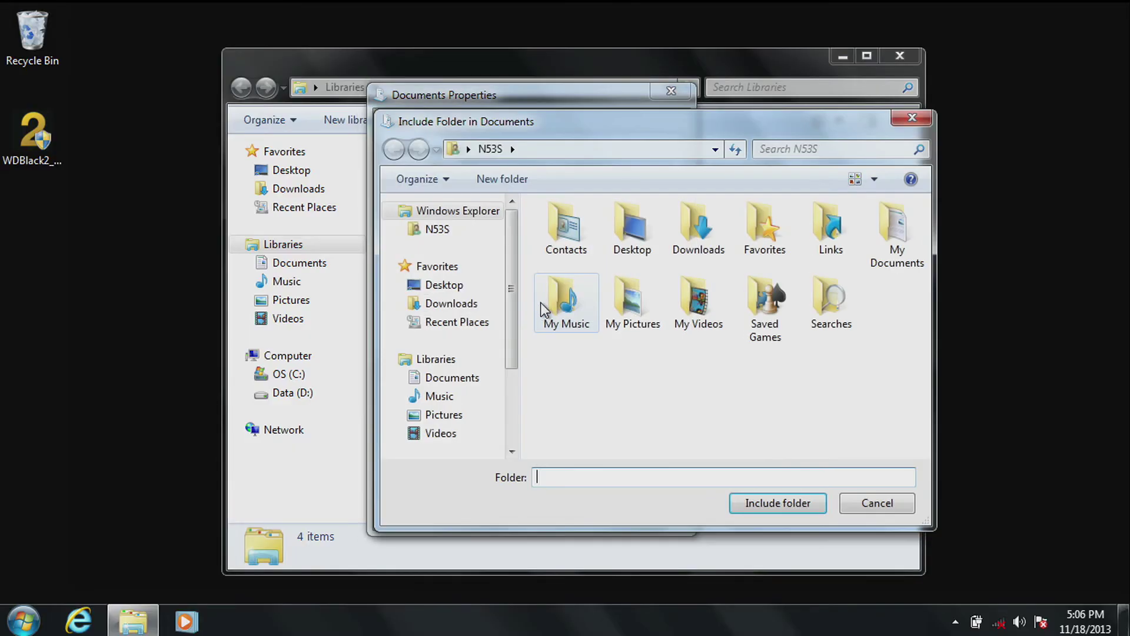
- Create a new folder named Documents on the Data (D:) drive
scroll(501, 406, "down", 2)
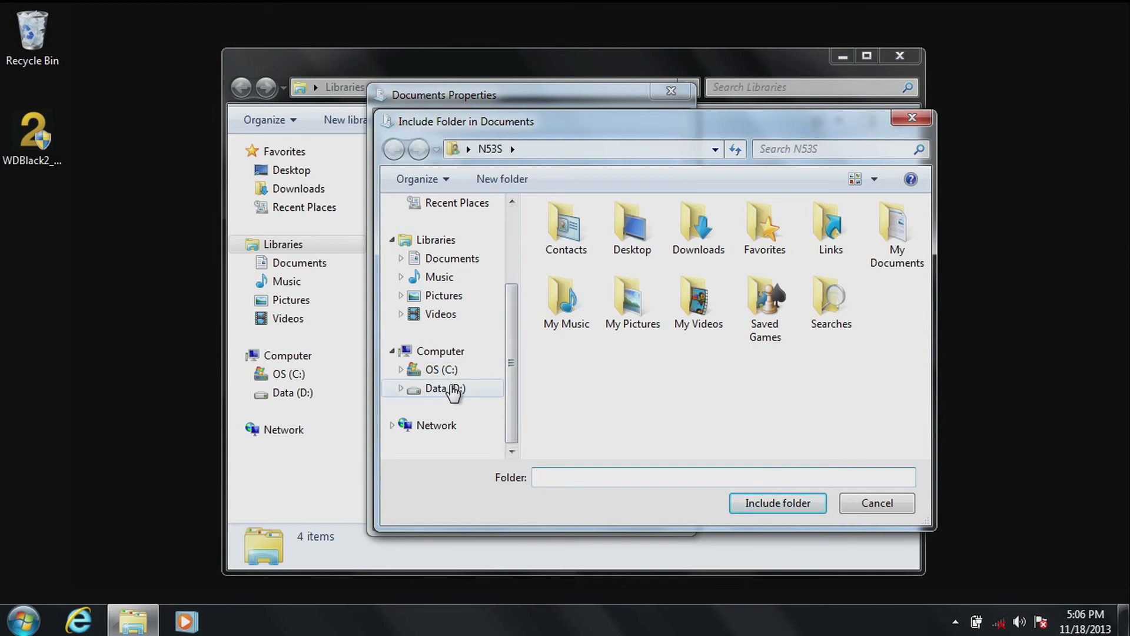
left_click(449, 389)
right_click(584, 288)
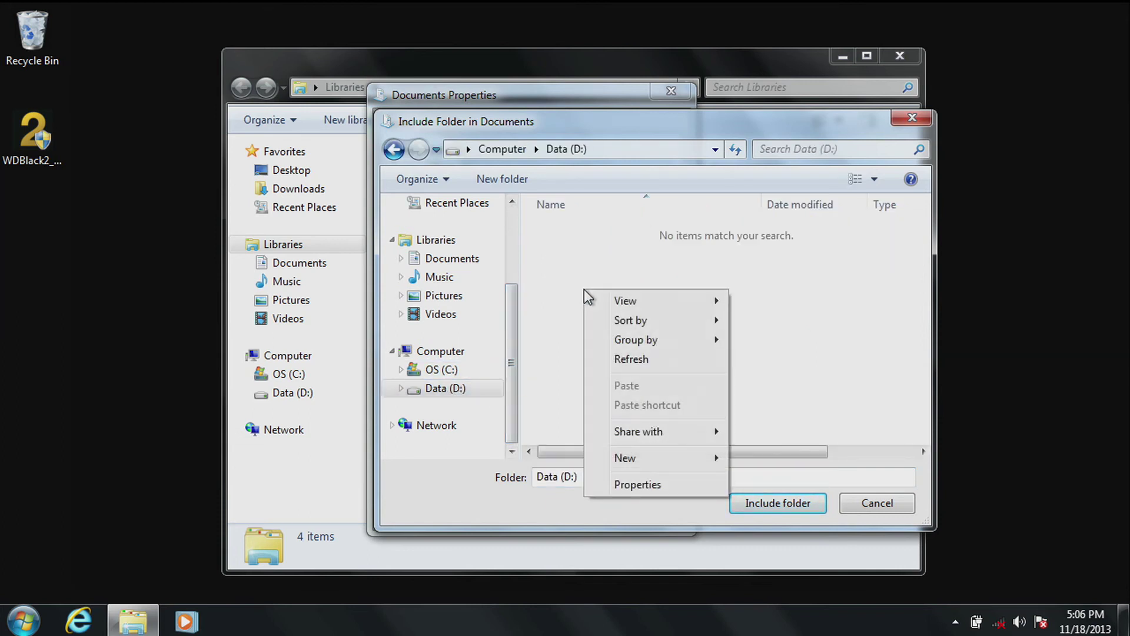
mouse_move(639, 459)
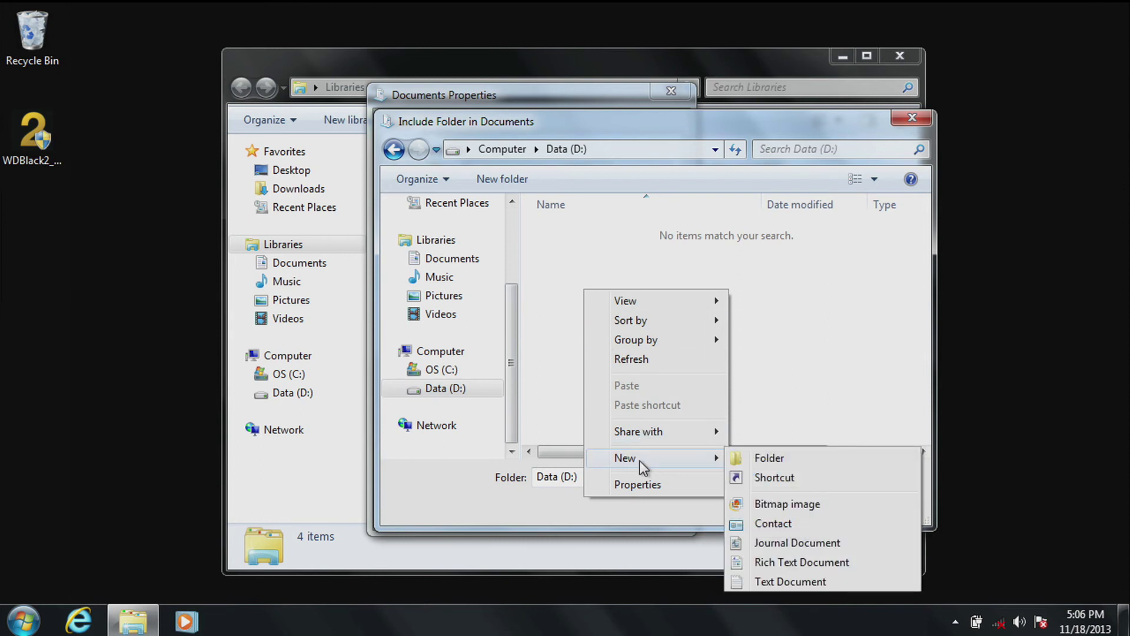
key("Right")
key("Return")
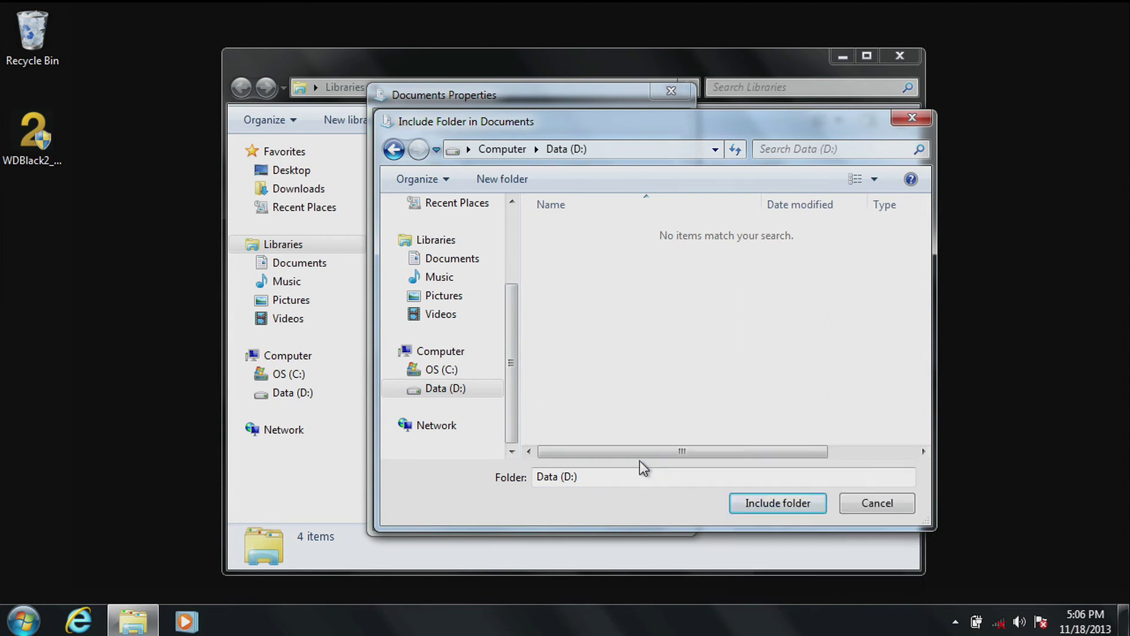
type("Documents")
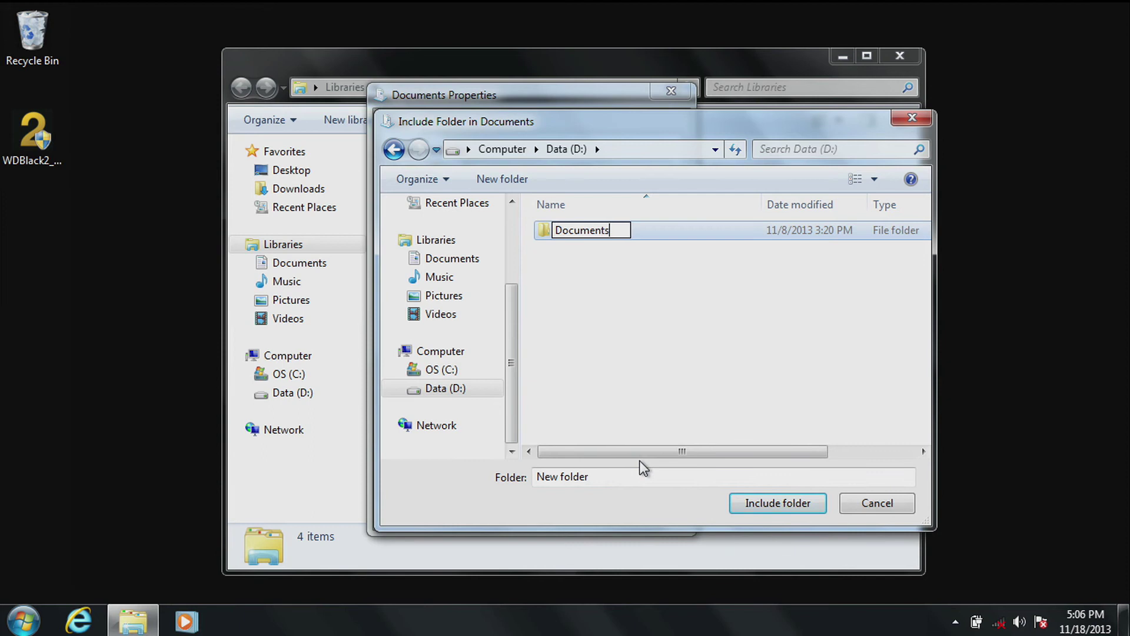
key("Return")
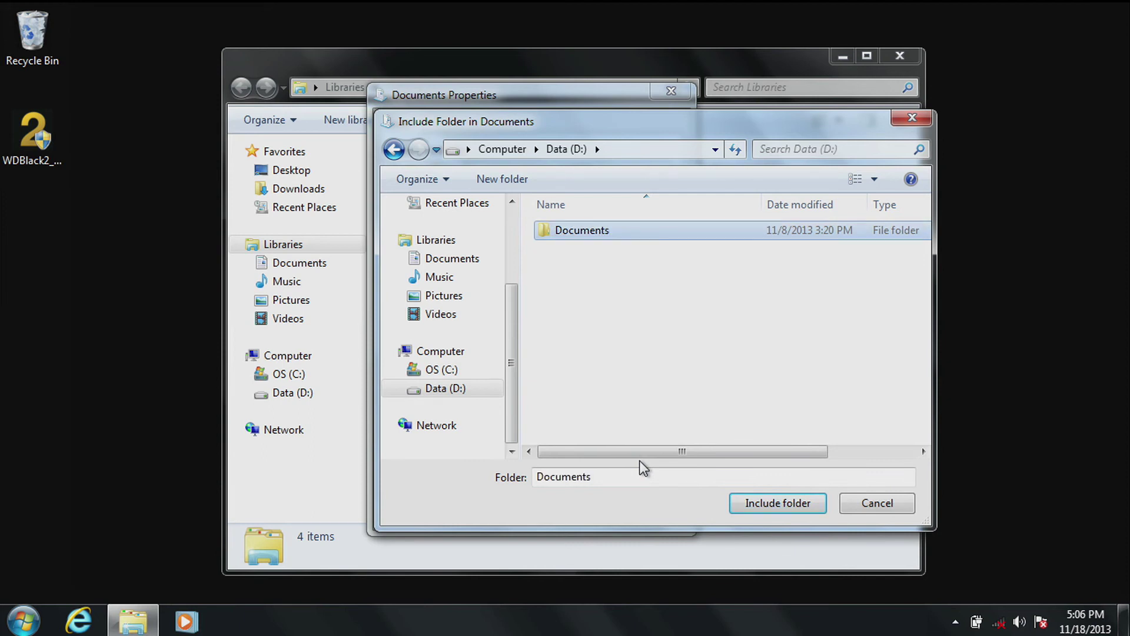
- Include the new Documents folder on D: in the library and set it as the save location
left_click(760, 503)
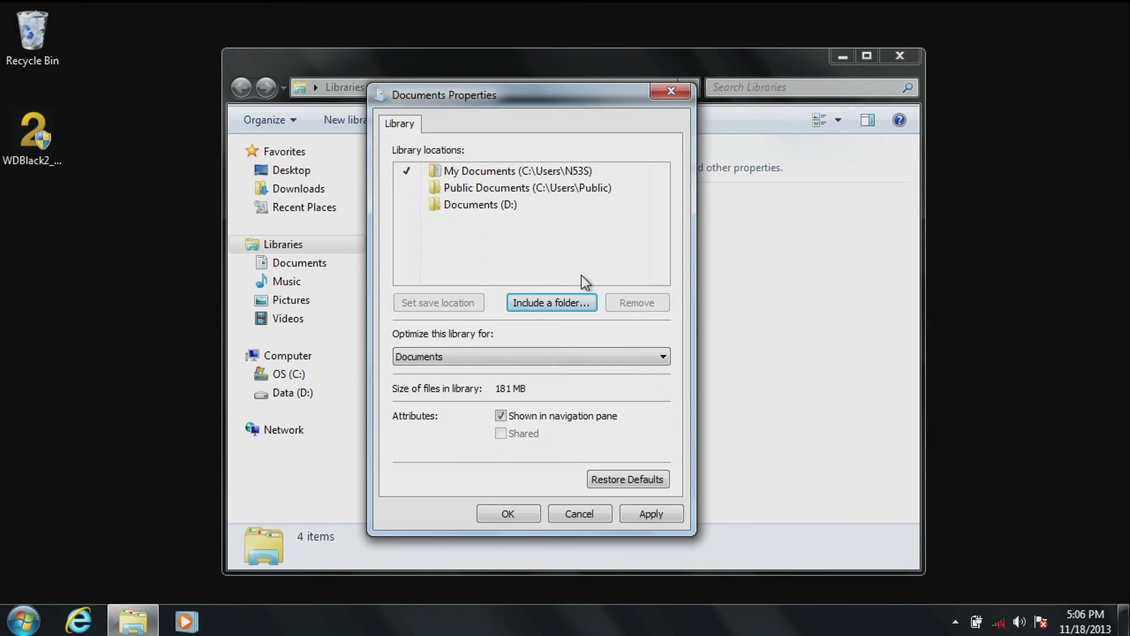
left_click(471, 204)
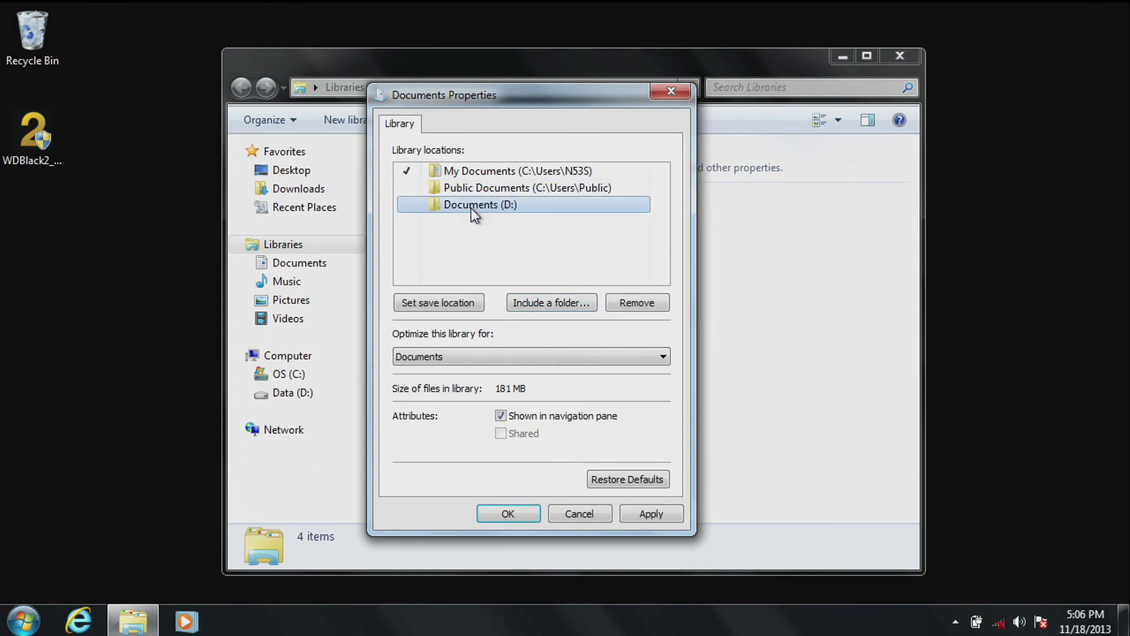
left_click(451, 302)
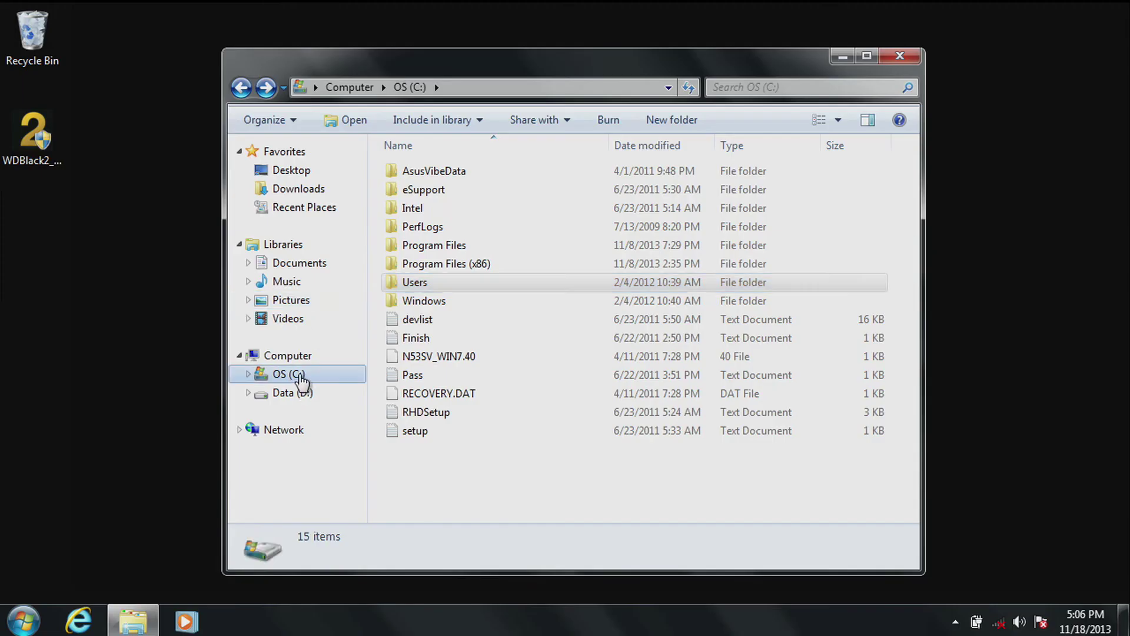
- Copy the Bluetooth Folder and desktop folders from My Documents in C:\Users\N53S
left_click(395, 284)
double_click(396, 283)
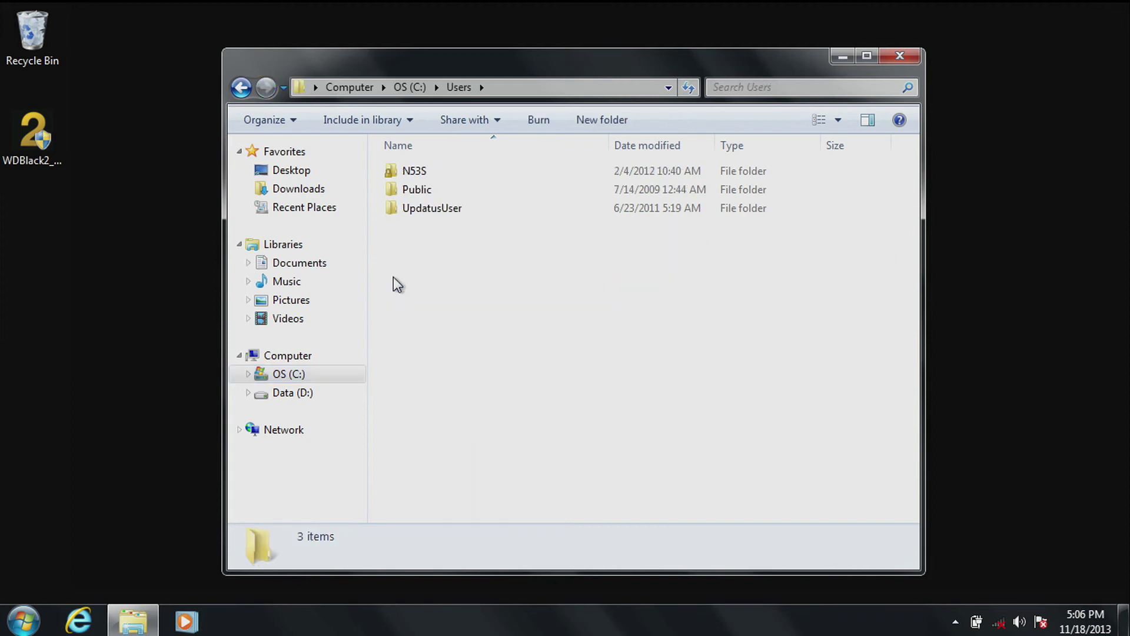
double_click(418, 171)
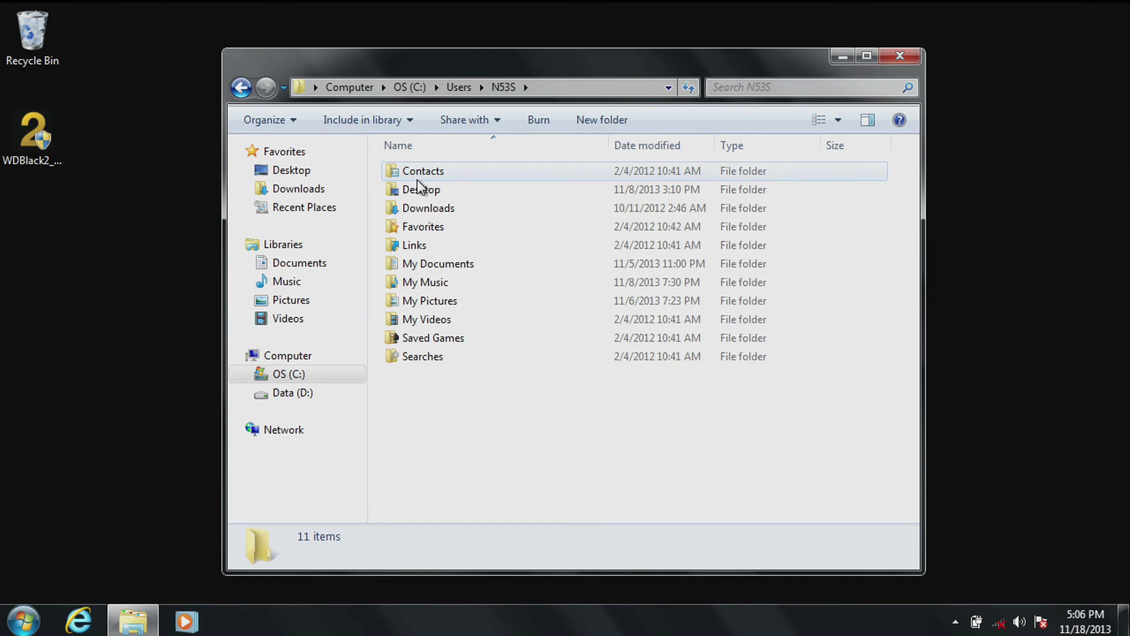
double_click(437, 268)
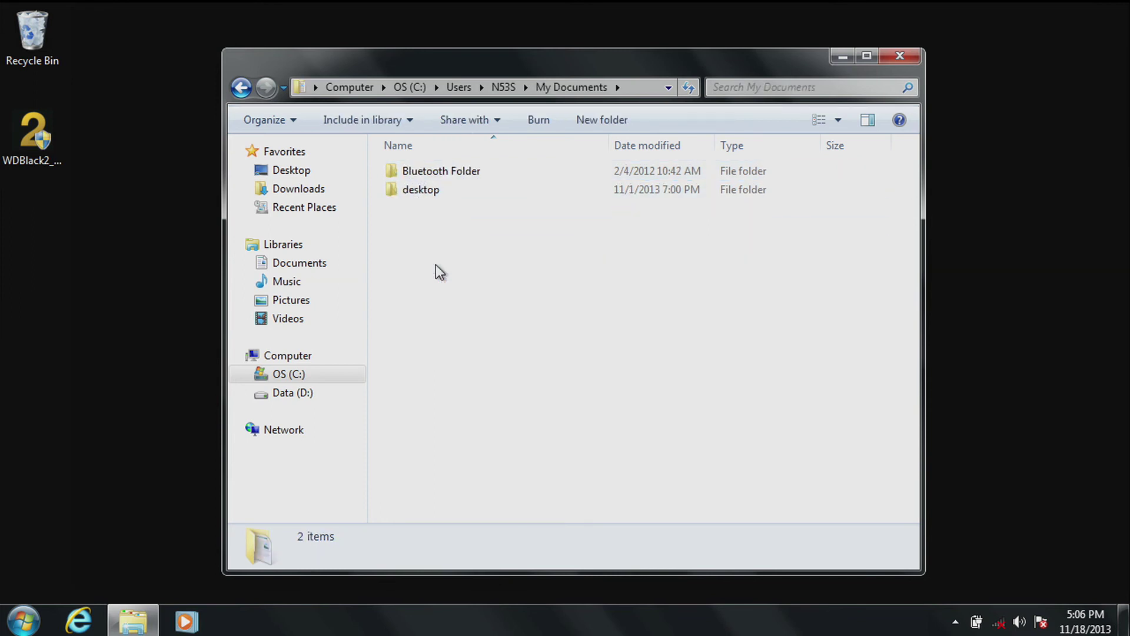
key("ctrl+a")
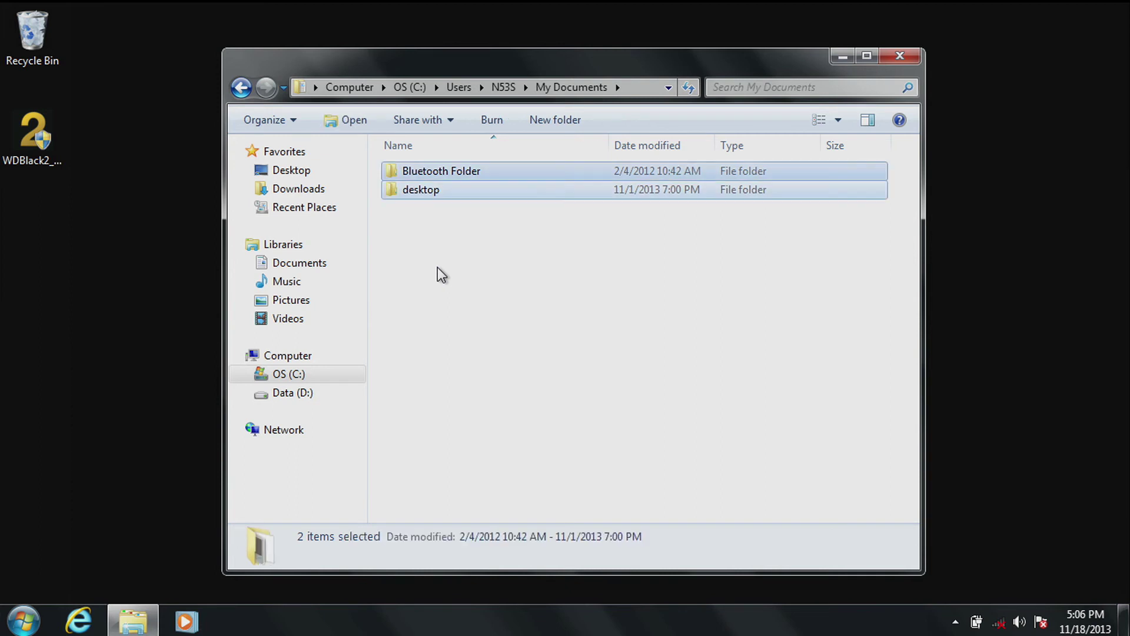
right_click(430, 182)
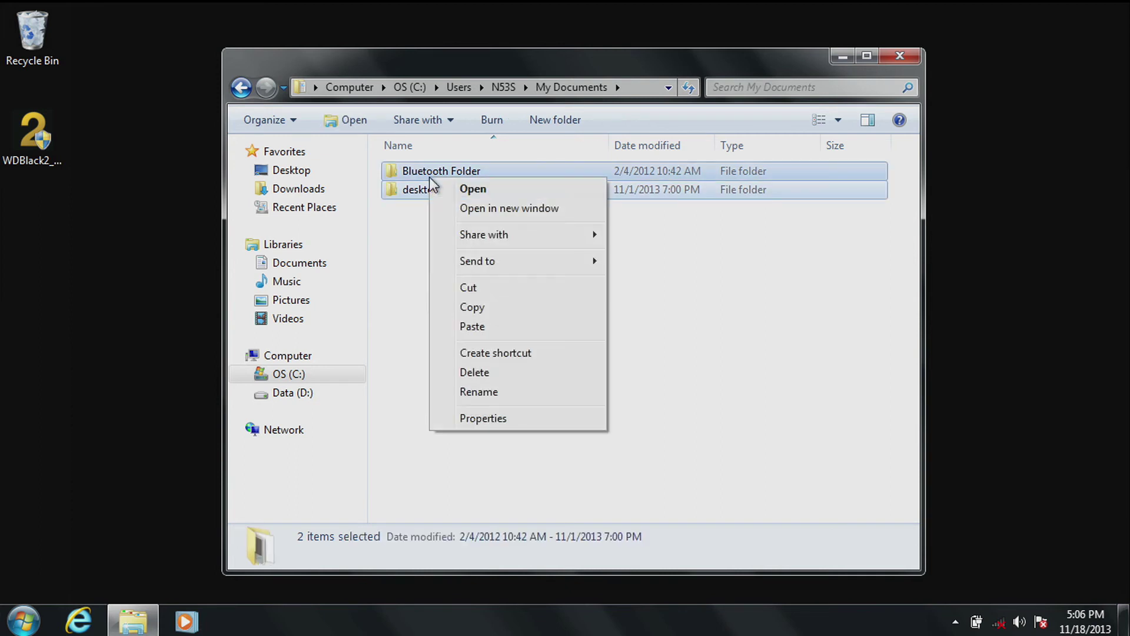
left_click(475, 308)
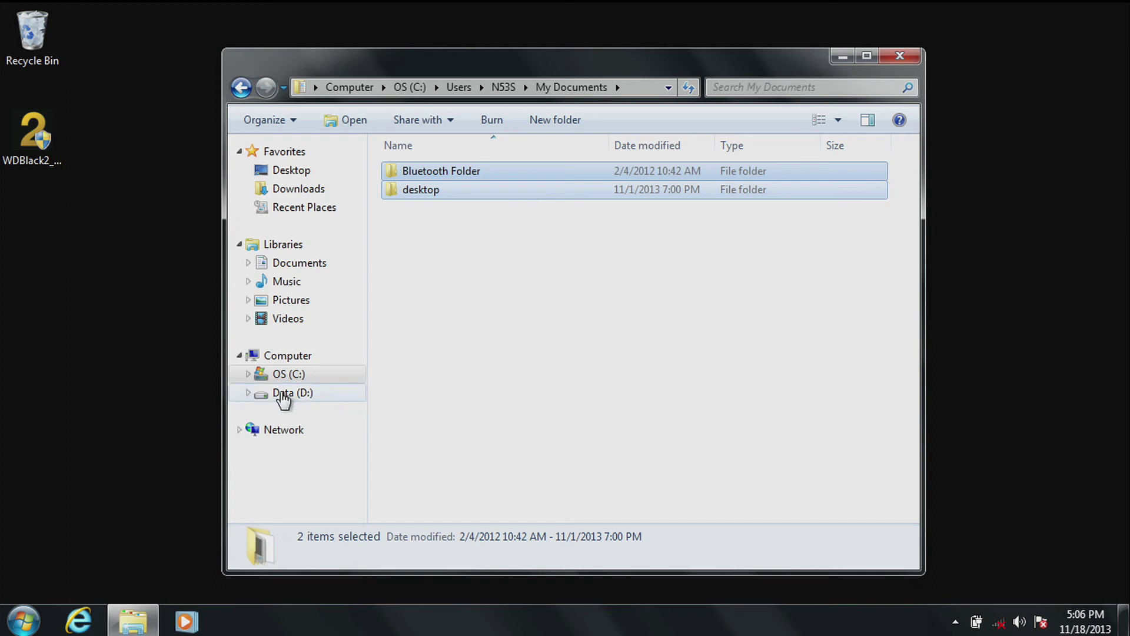
- Paste the copied folders into the Documents folder on the Data (D:) drive
left_click(283, 395)
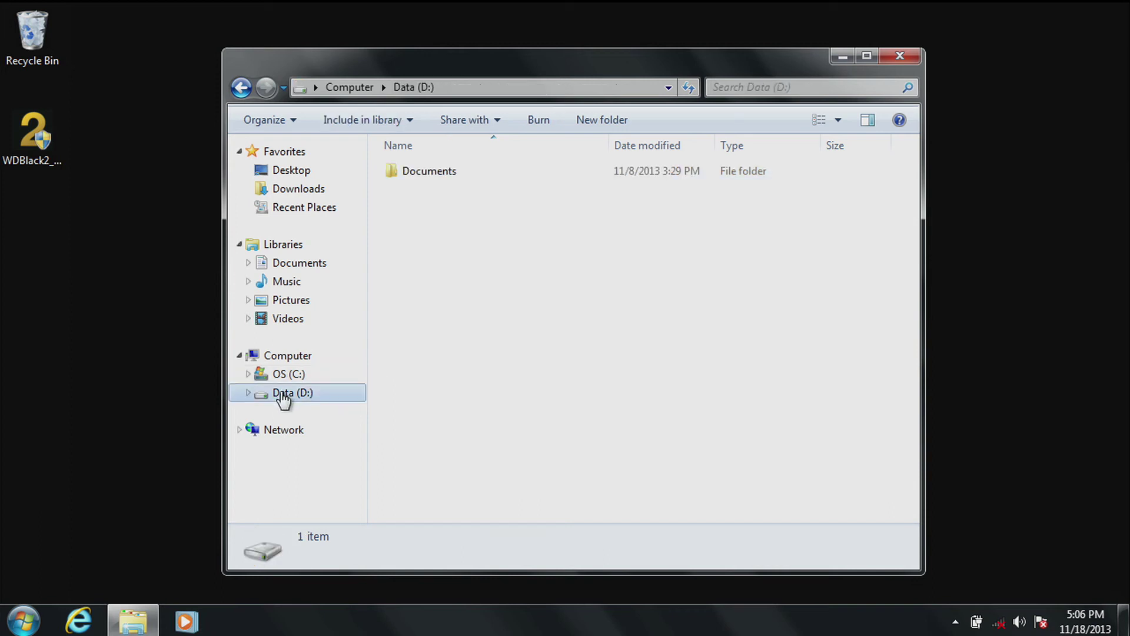
double_click(439, 174)
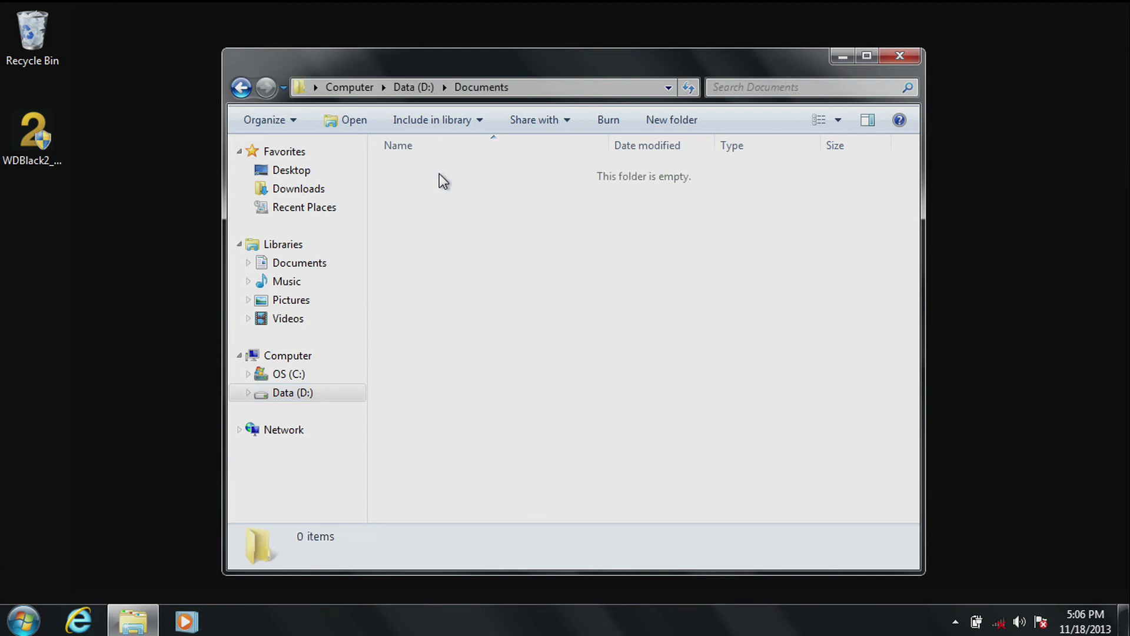
right_click(439, 191)
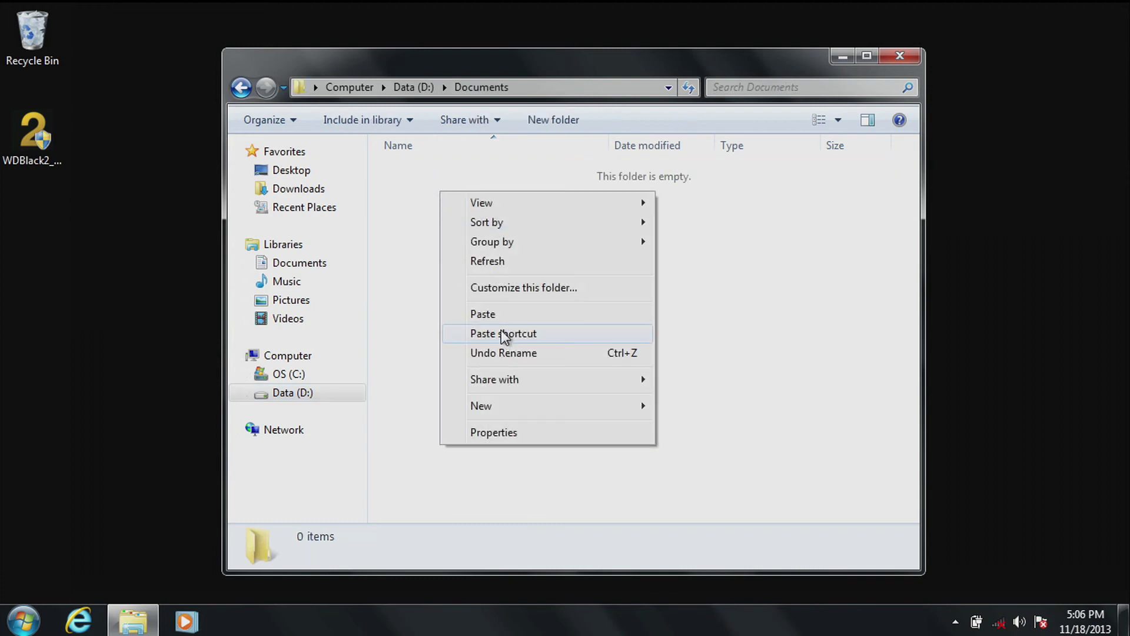
left_click(492, 312)
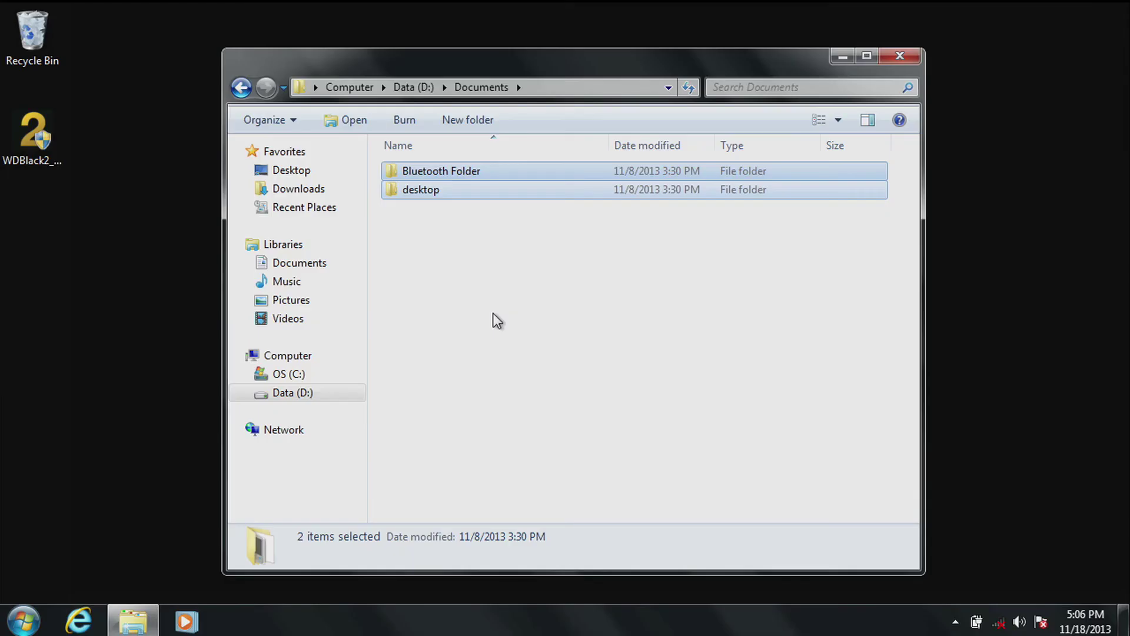
left_click(443, 244)
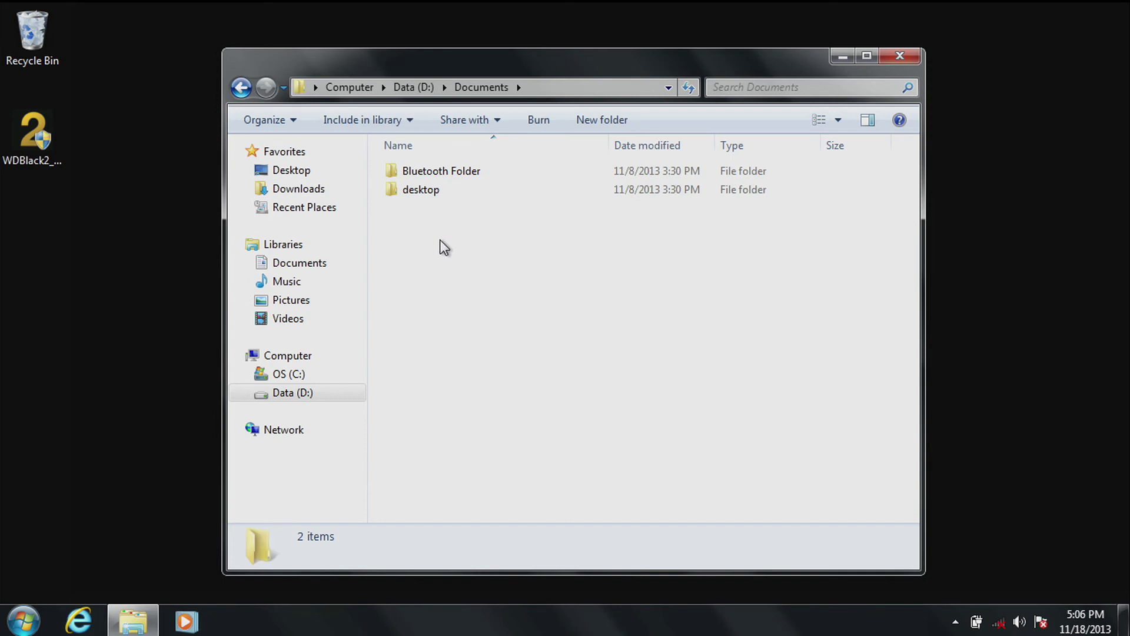
- Remove the My Documents (C:\Users\N53S) location from the Documents library in its properties
right_click(299, 265)
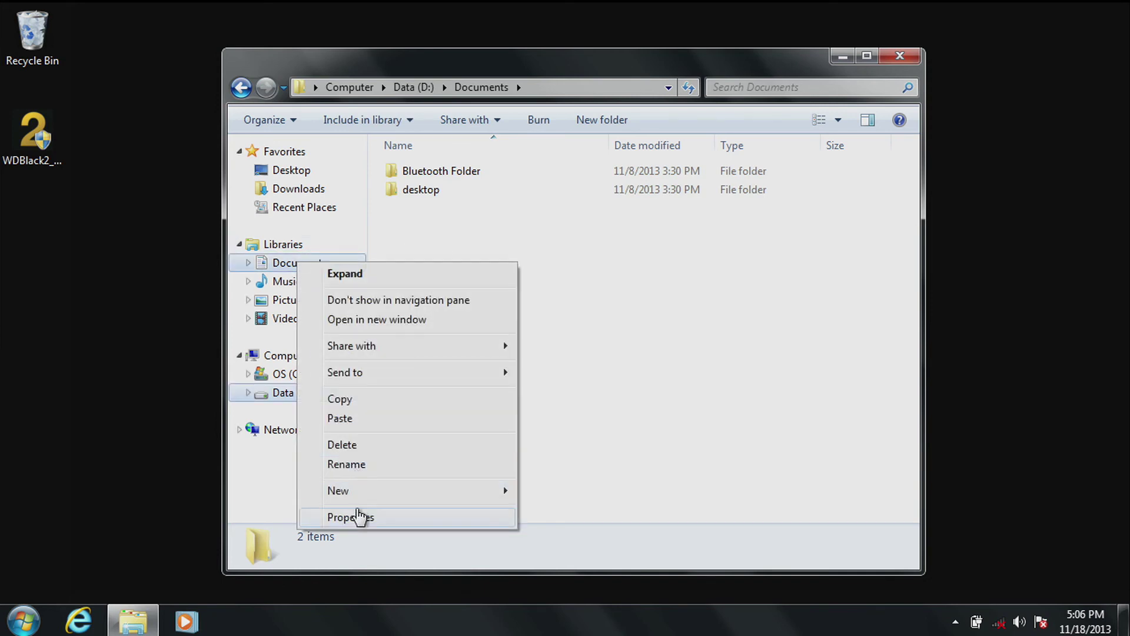
left_click(352, 517)
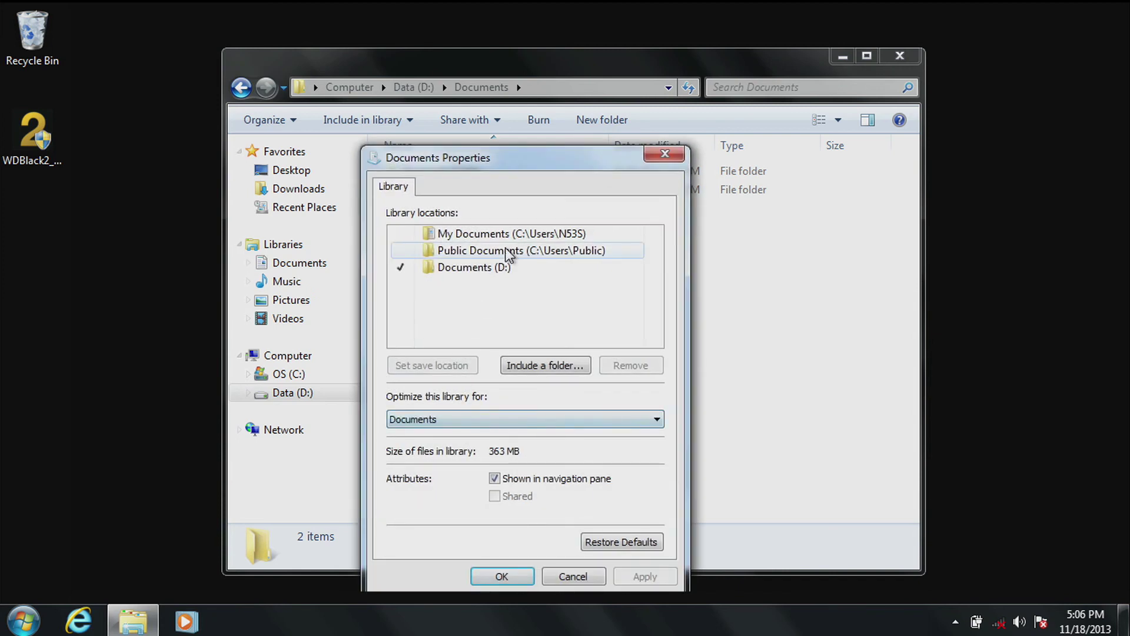
left_click(504, 235)
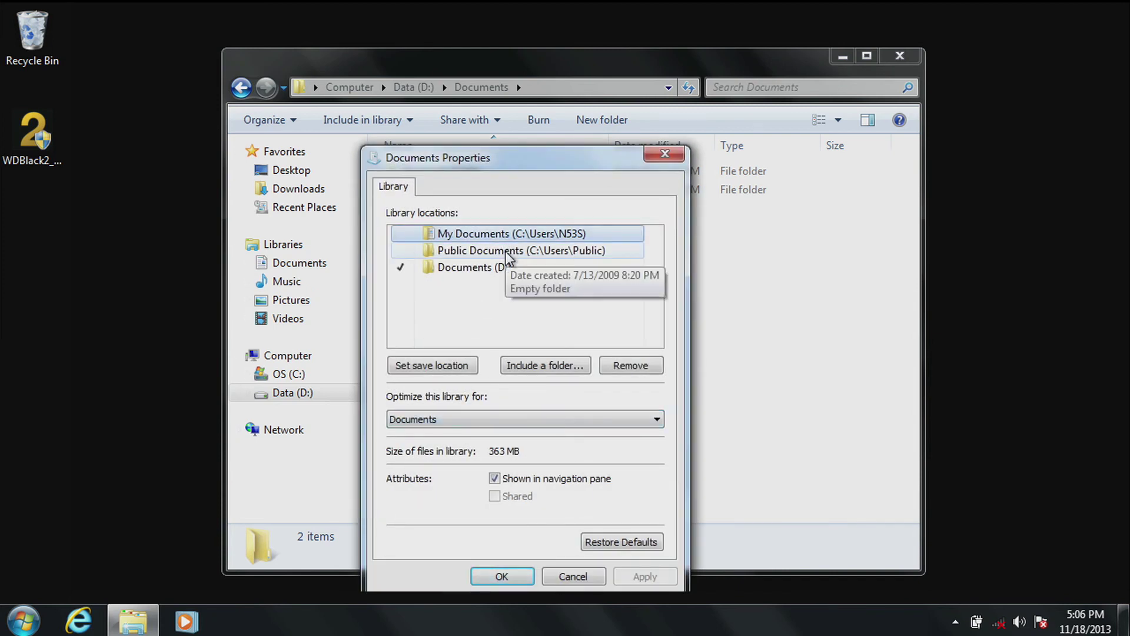
left_click(517, 233)
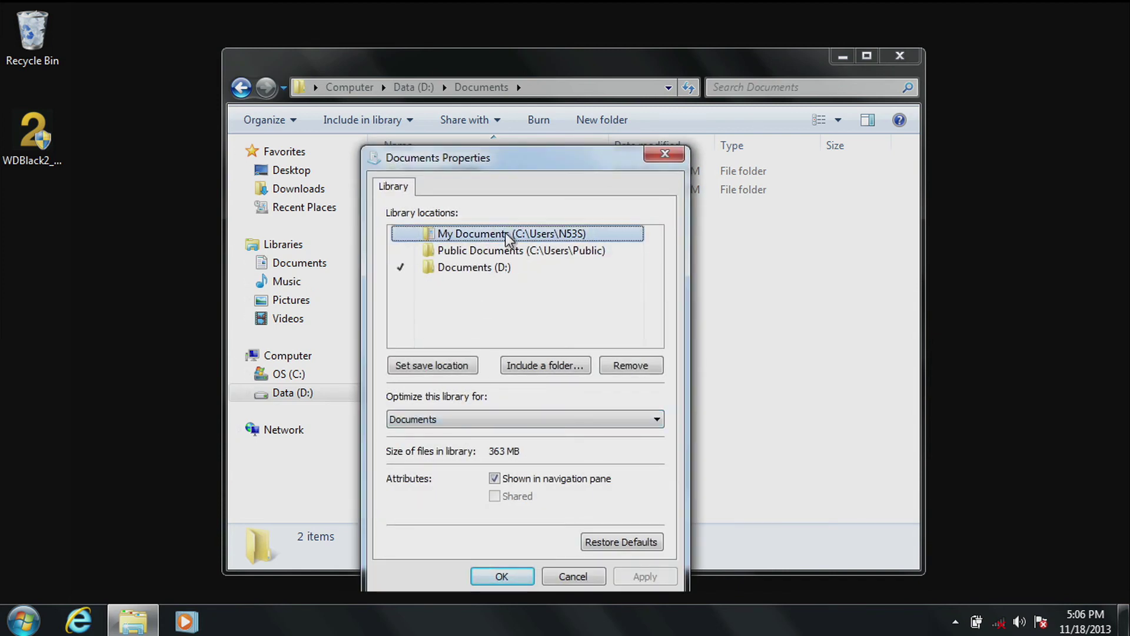
left_click(627, 365)
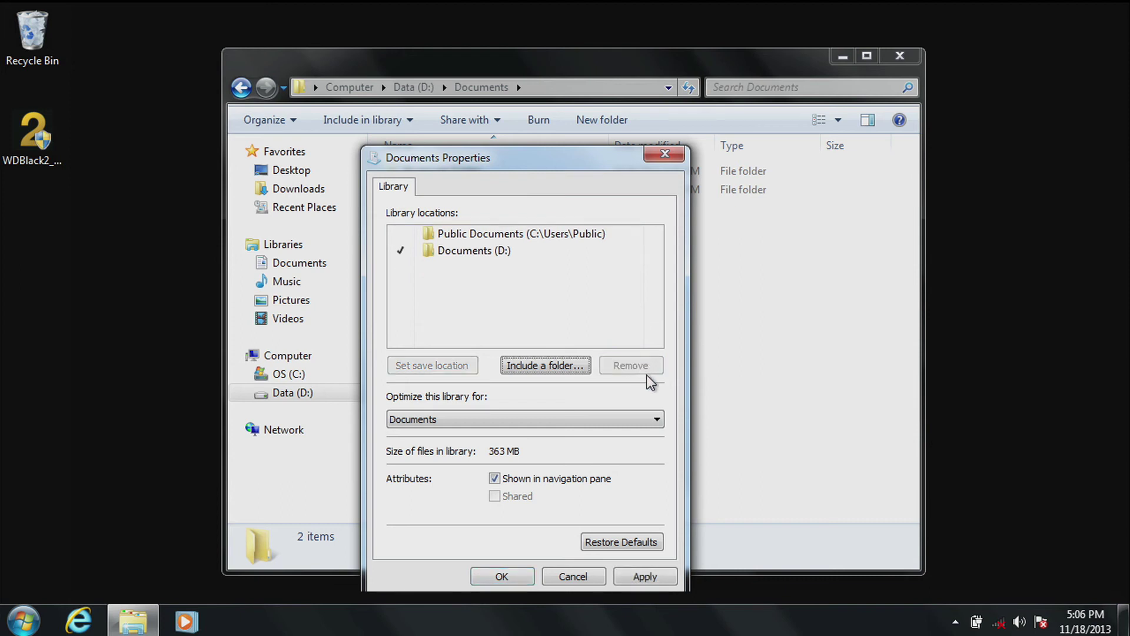
- Remove the Public Documents (C:\Users\Public) location from the Documents library and apply the changes
left_click(565, 235)
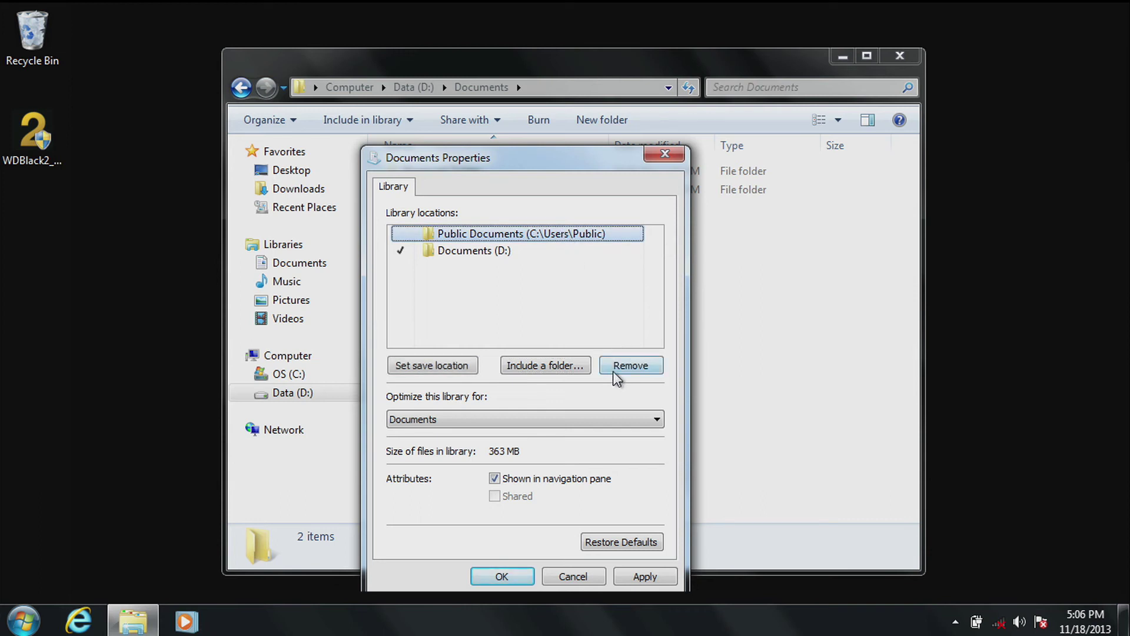
left_click(484, 260)
key("Up")
left_click(628, 368)
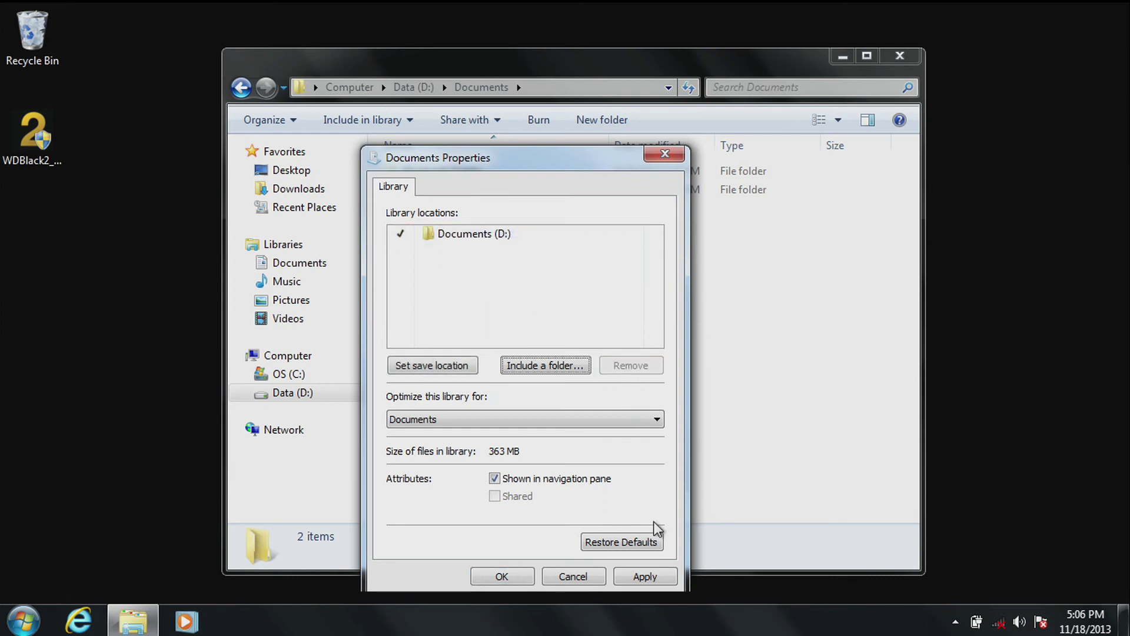
left_click(644, 577)
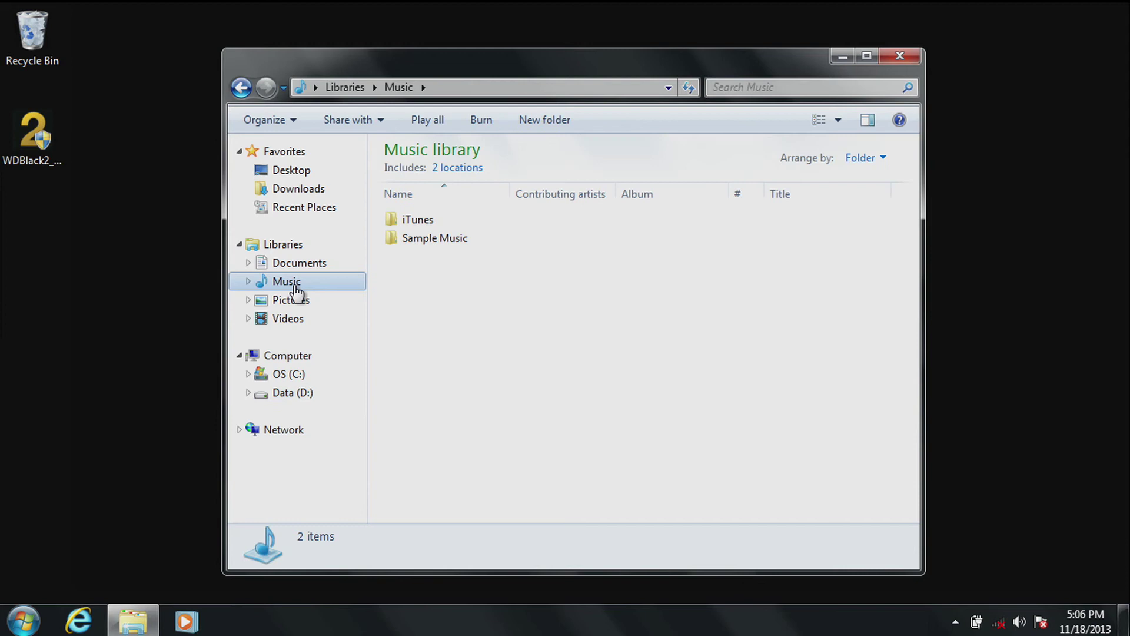
- From the Music library's properties, start including a folder and create a new folder named Music on the Data (D:) drive
right_click(295, 289)
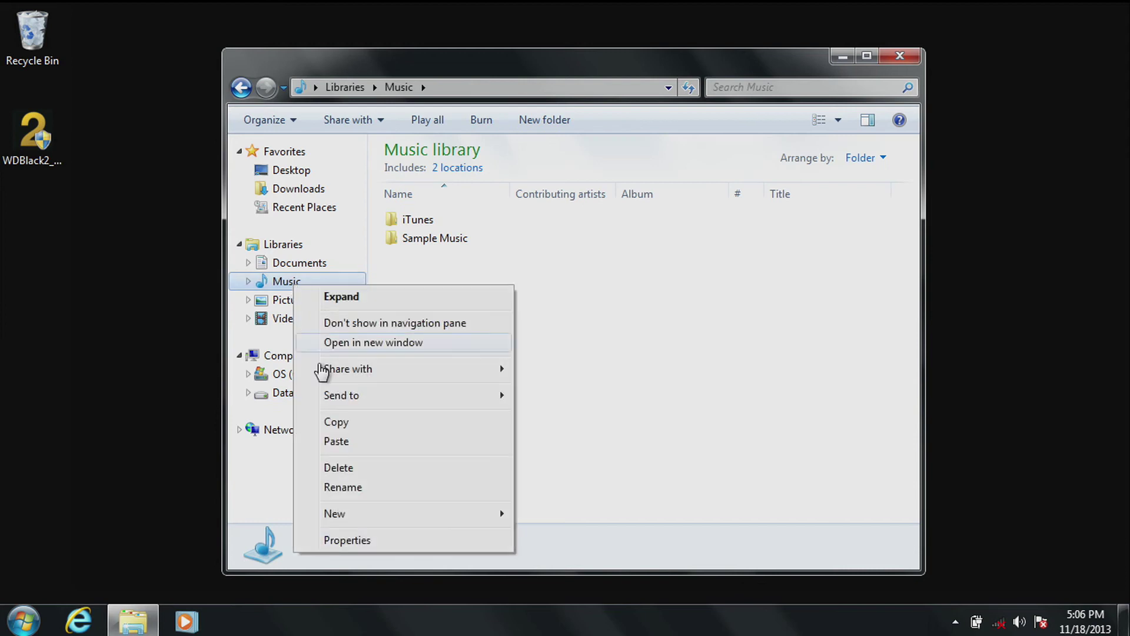
left_click(347, 540)
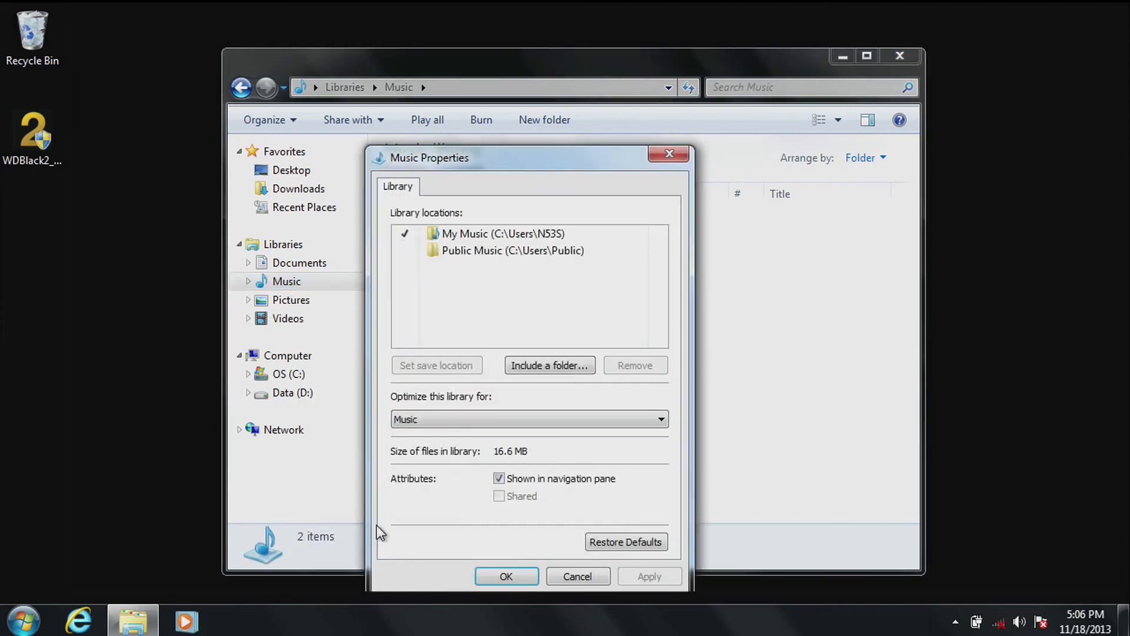
left_click(551, 366)
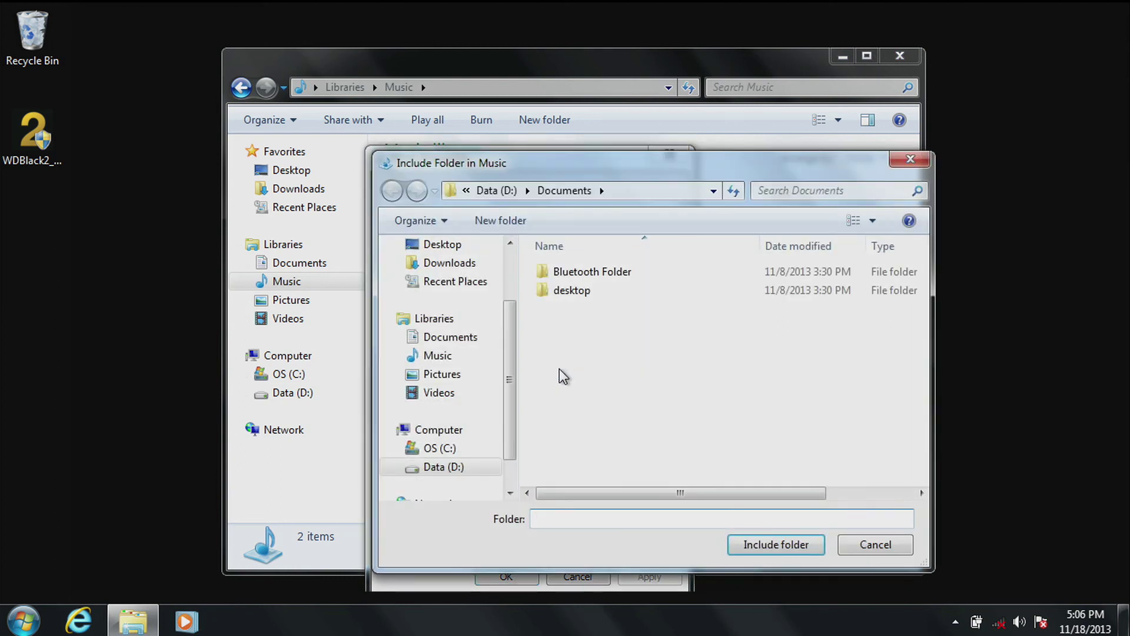
left_click(451, 471)
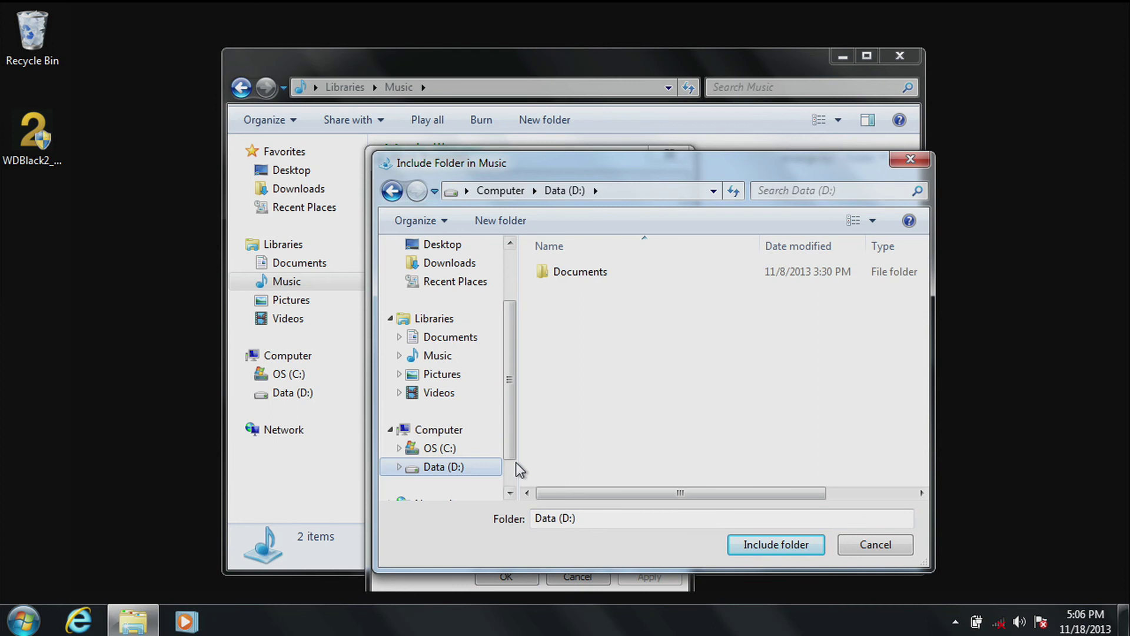
right_click(577, 362)
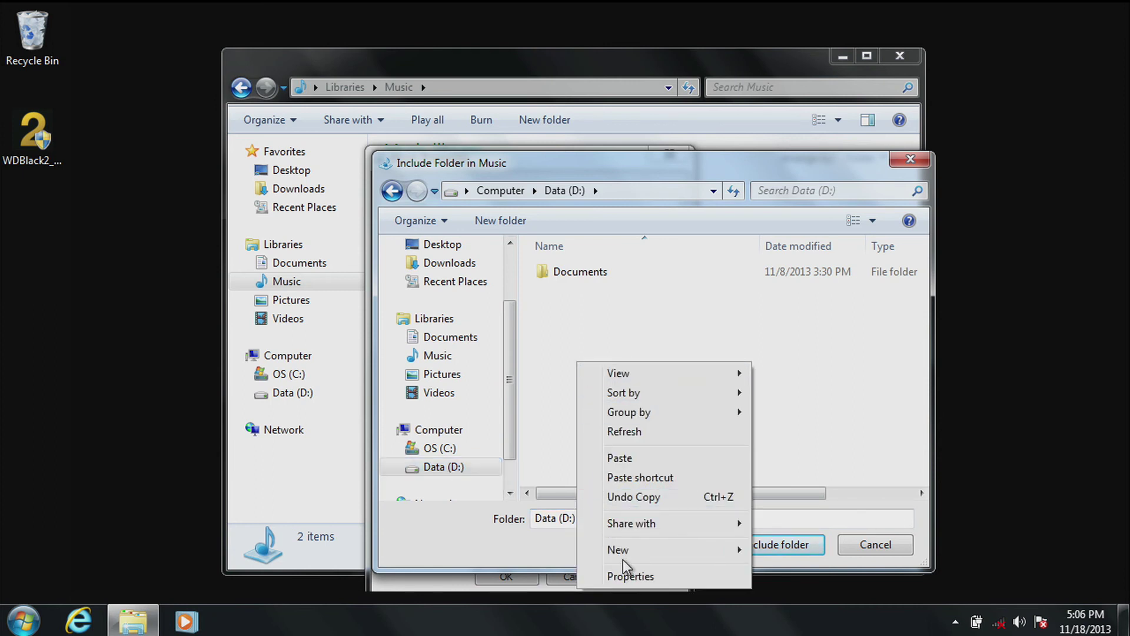
mouse_move(635, 552)
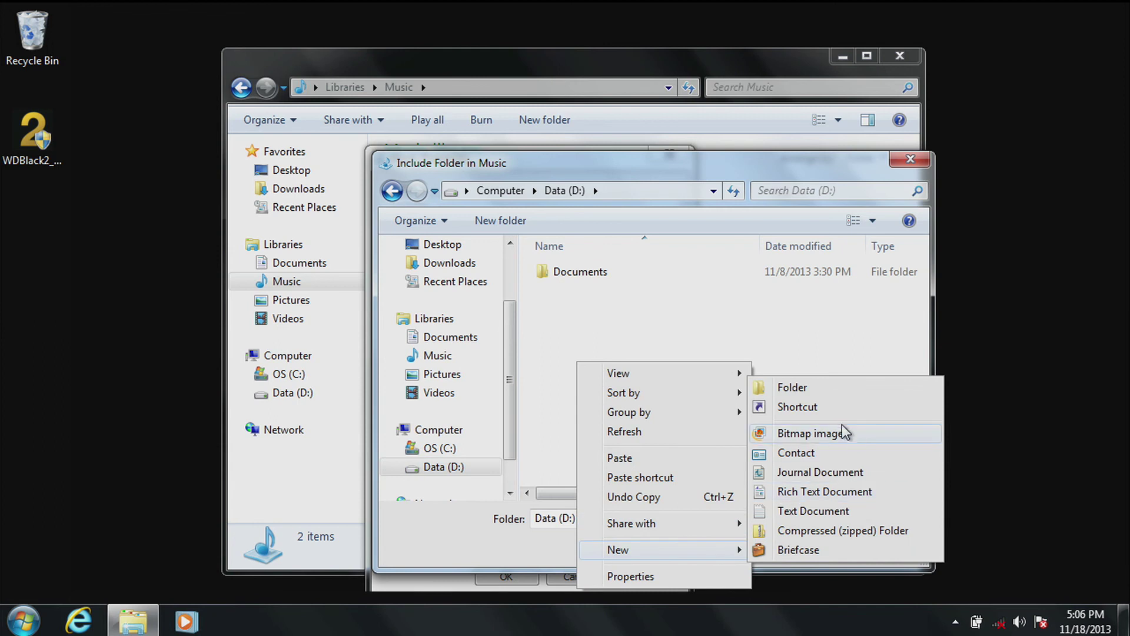
left_click(766, 388)
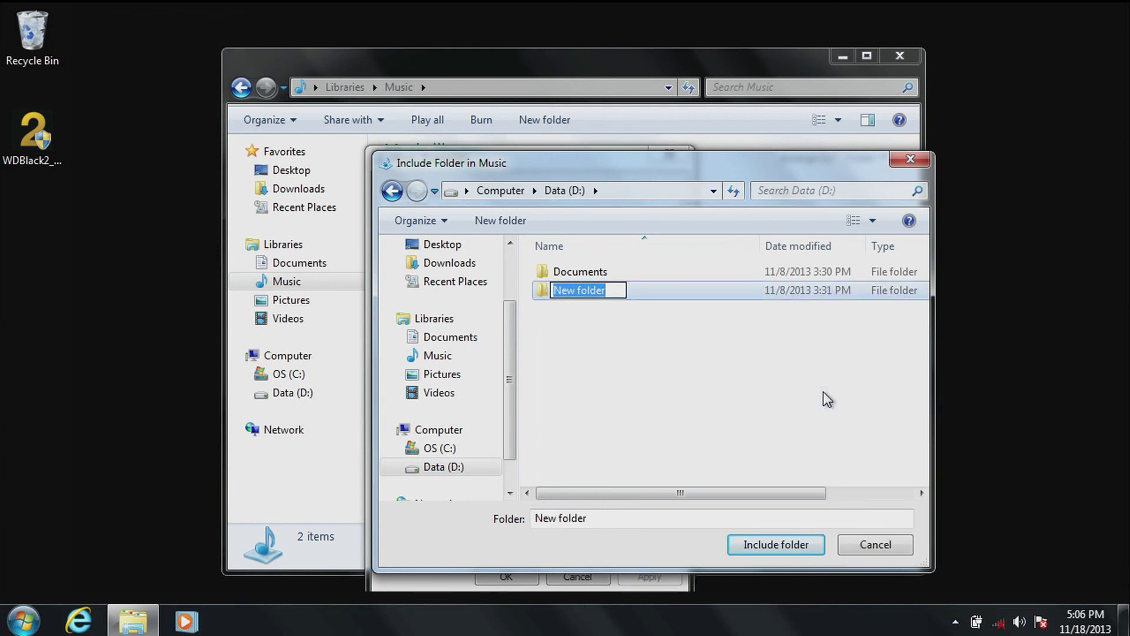
type("Music")
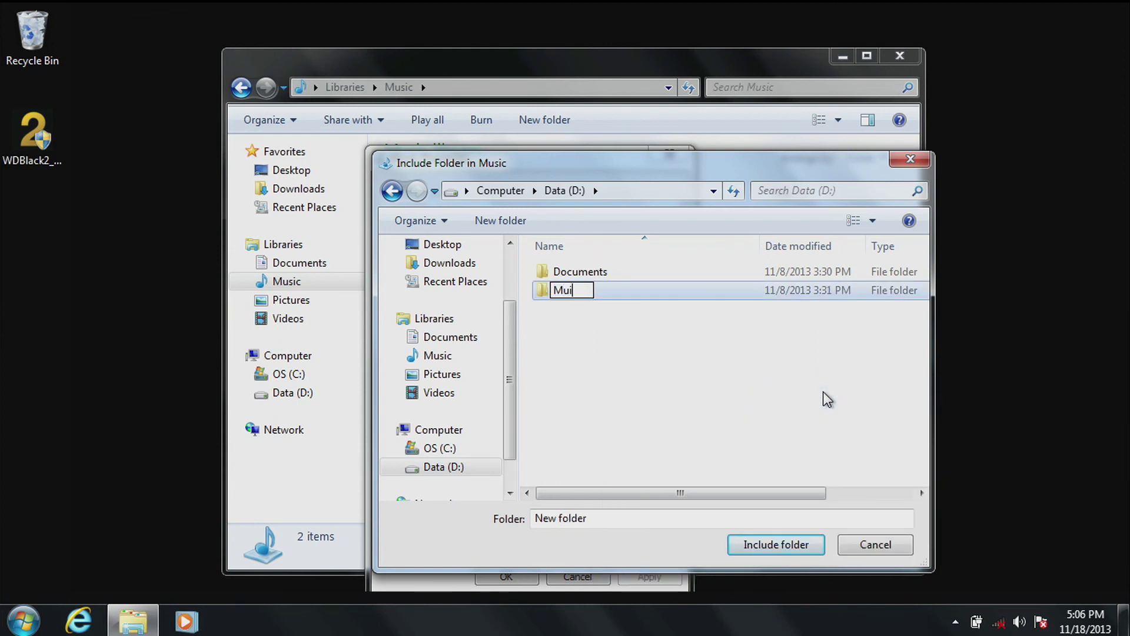
key("Return")
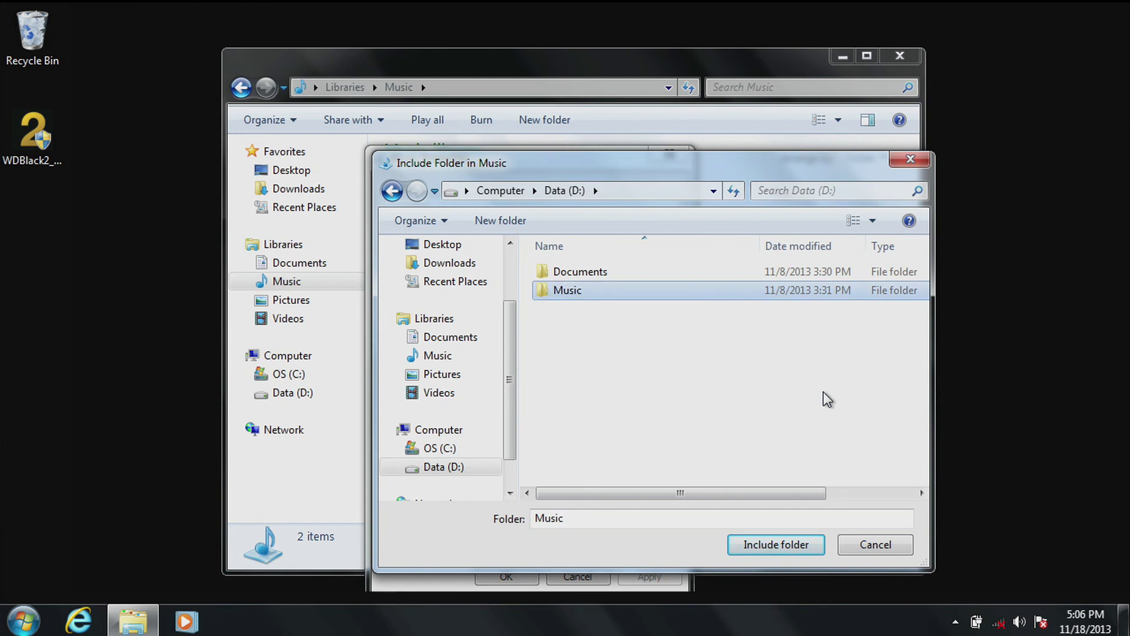
- Include the new D: Music folder in the Music library, set it as the save location and apply the changes
left_click(775, 545)
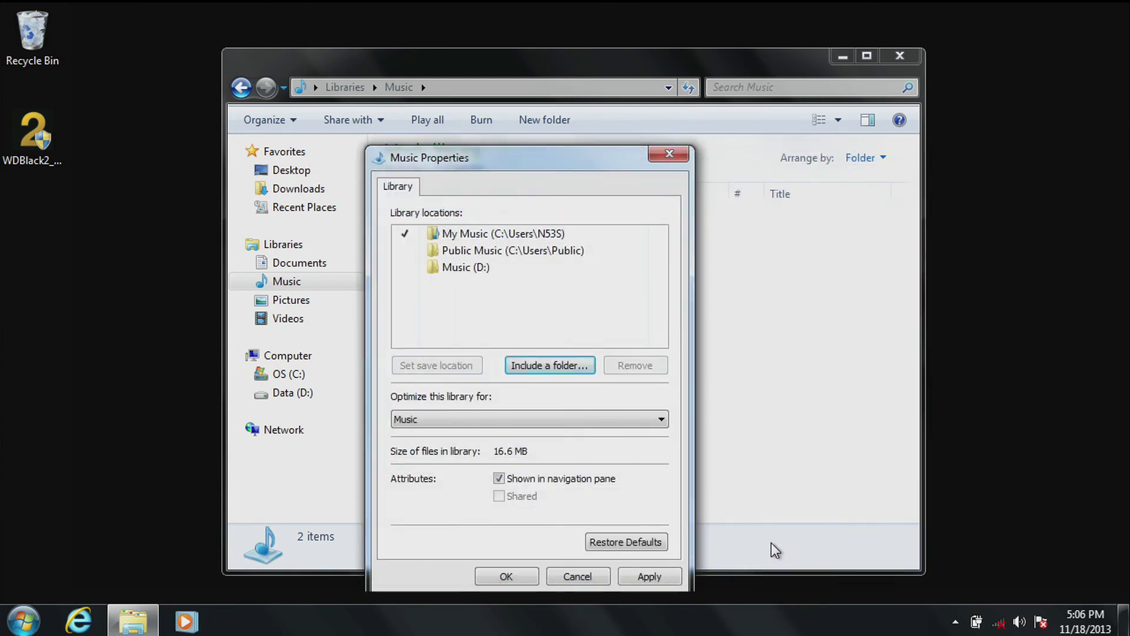
left_click(495, 270)
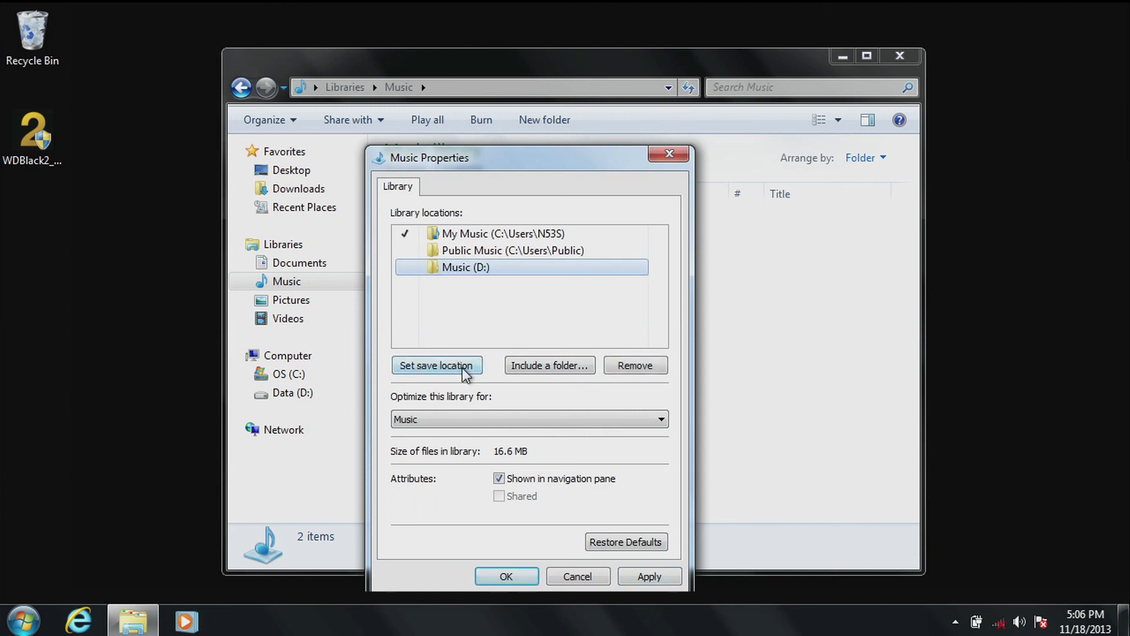
left_click(465, 366)
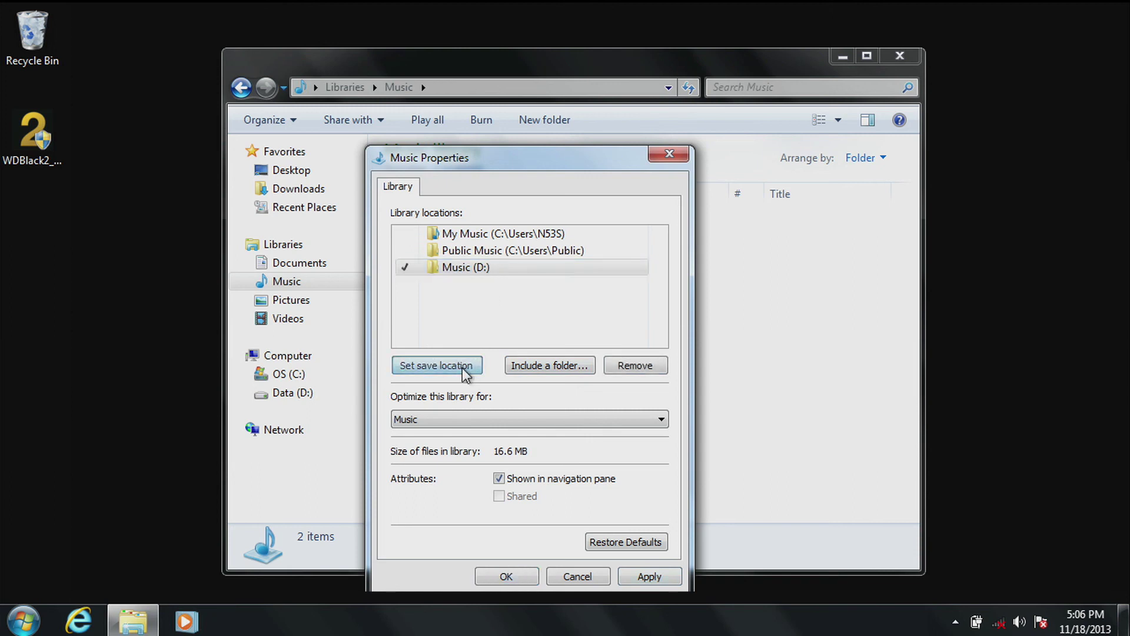
left_click(648, 577)
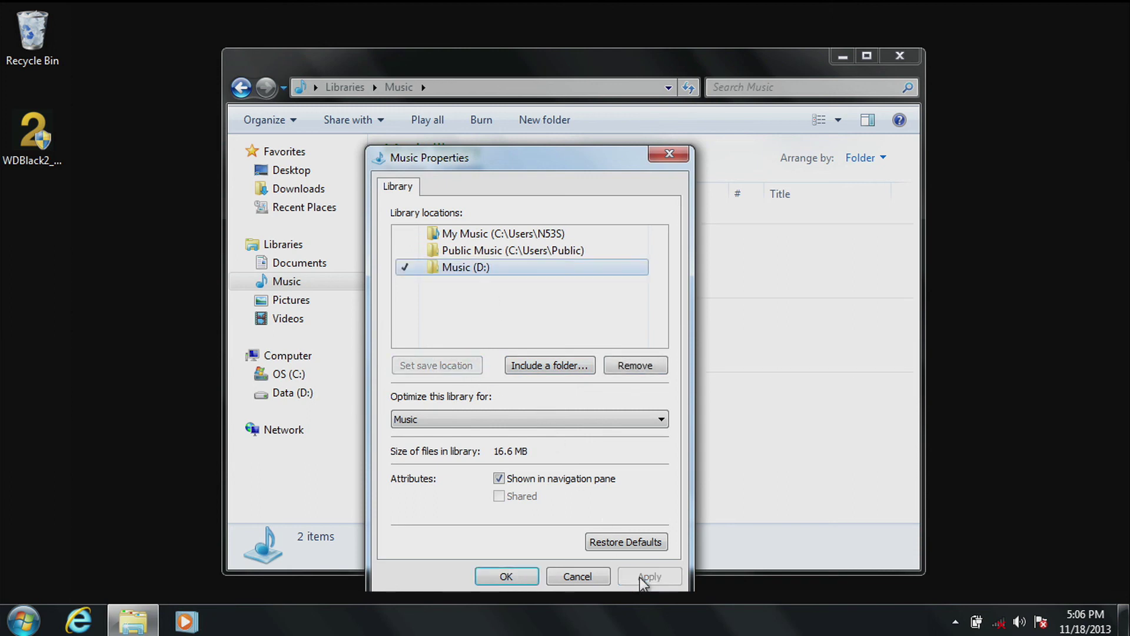
- Copy the iTunes and Sample Music folders from the Music library and paste them into the Music folder on Data (D:)
left_click(737, 361)
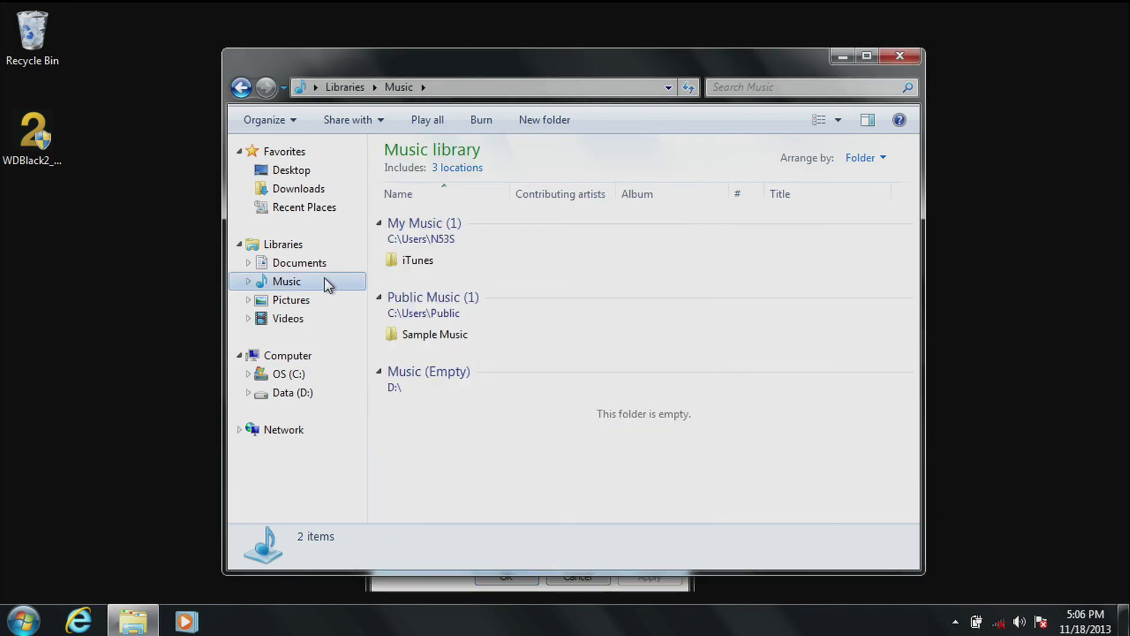
key("ctrl+a")
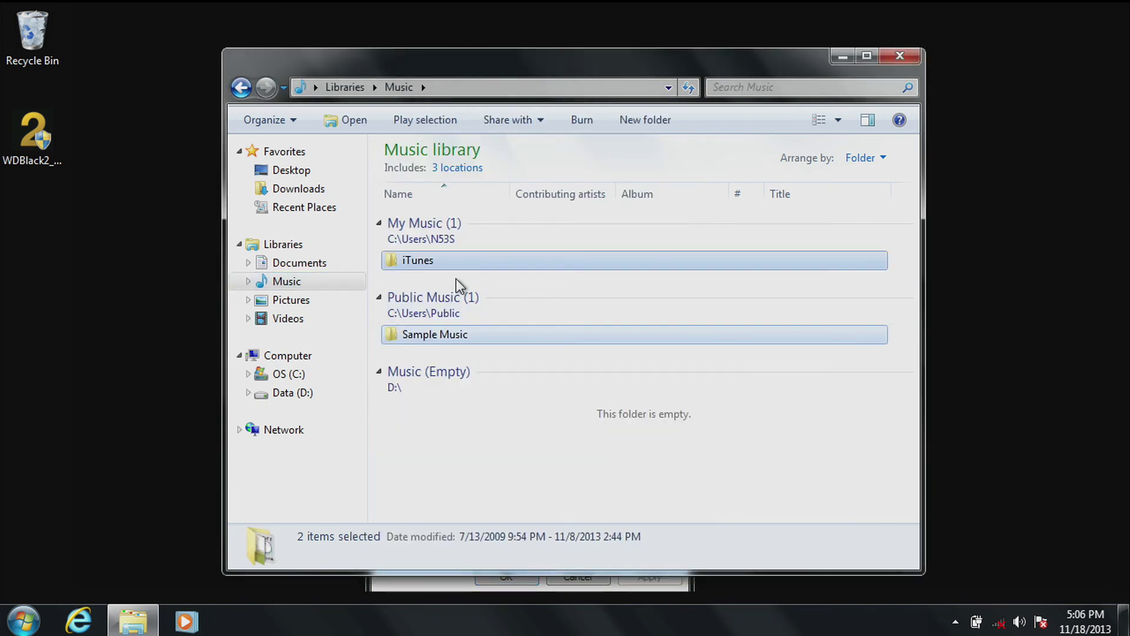
right_click(414, 263)
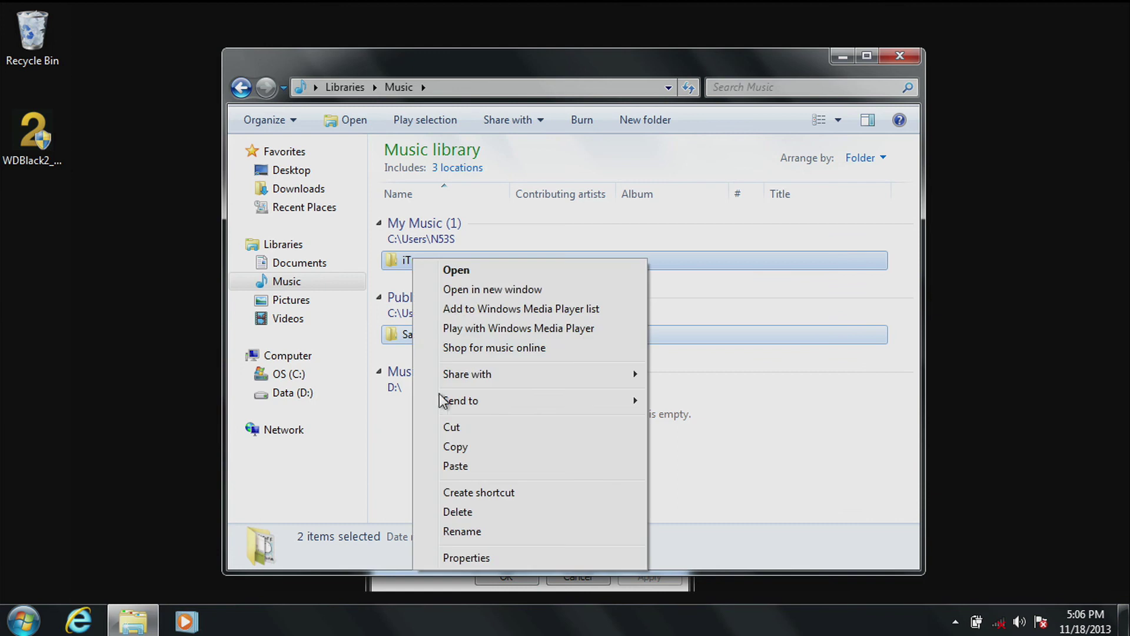
left_click(459, 448)
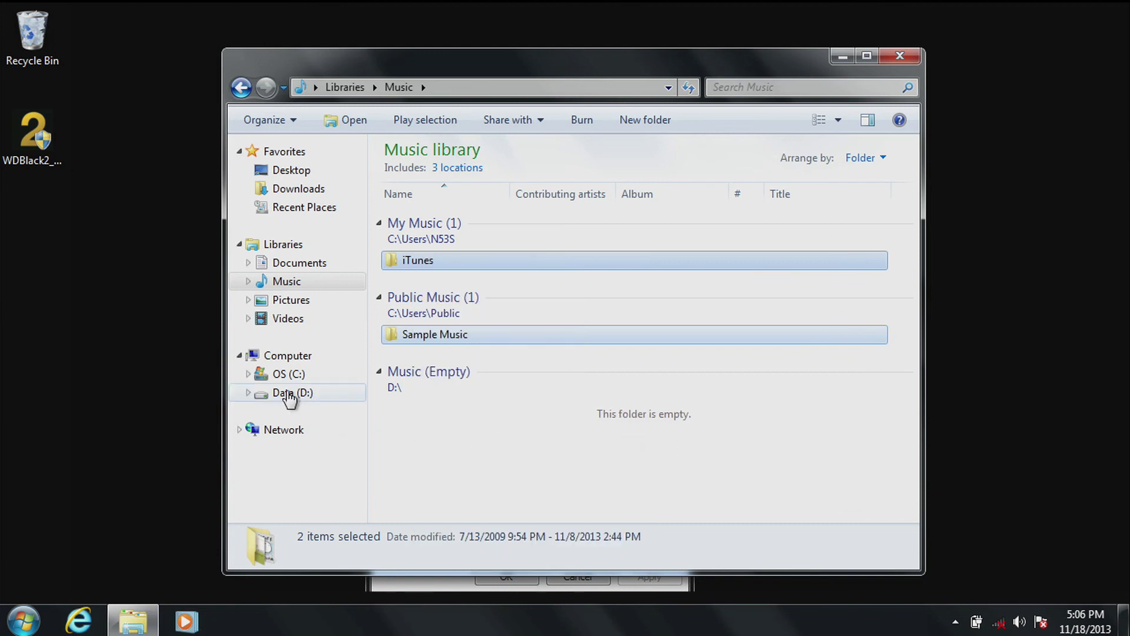
left_click(289, 394)
double_click(417, 194)
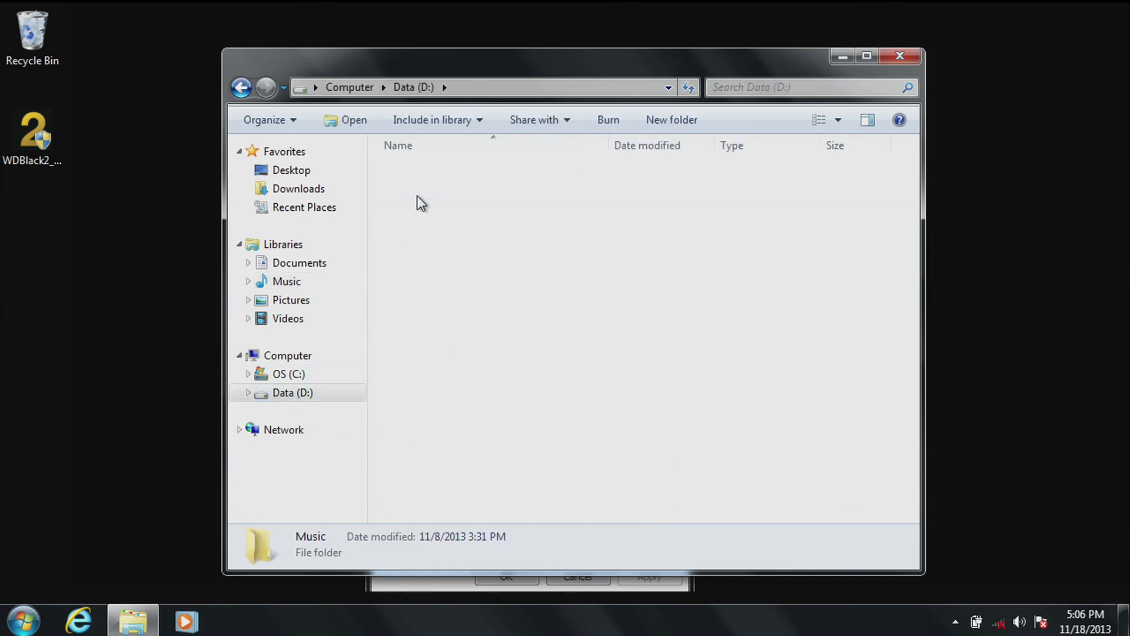
right_click(427, 219)
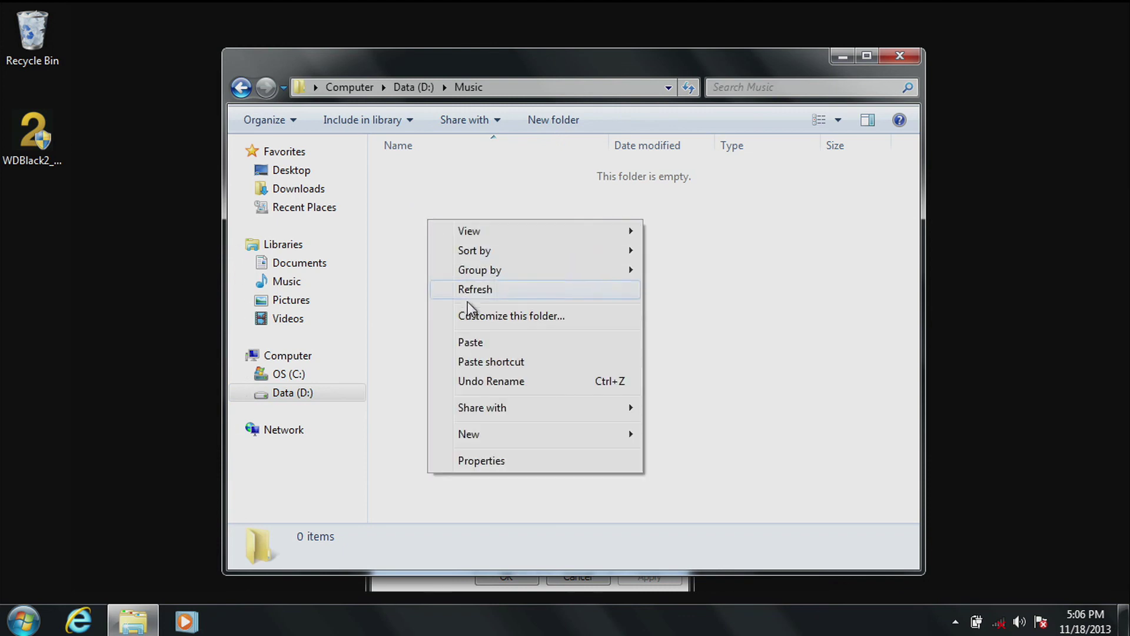
left_click(485, 343)
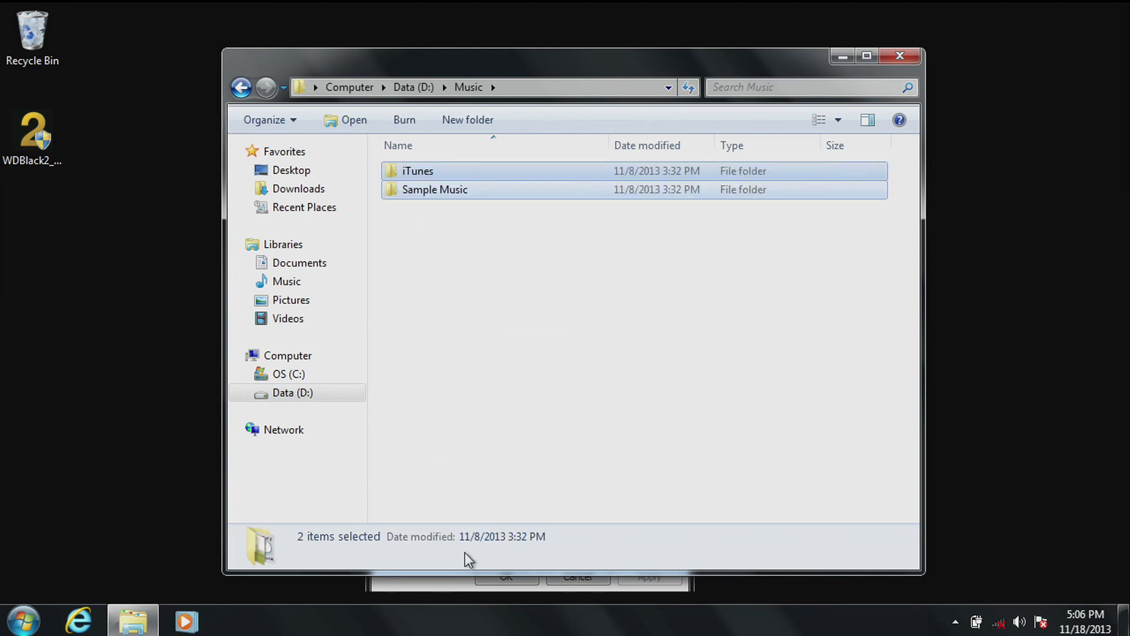
- Remove the My Music (C:\Users\N53S) and Public Music (C:\Users\Public) locations from the Music library and apply the changes
left_click(446, 586)
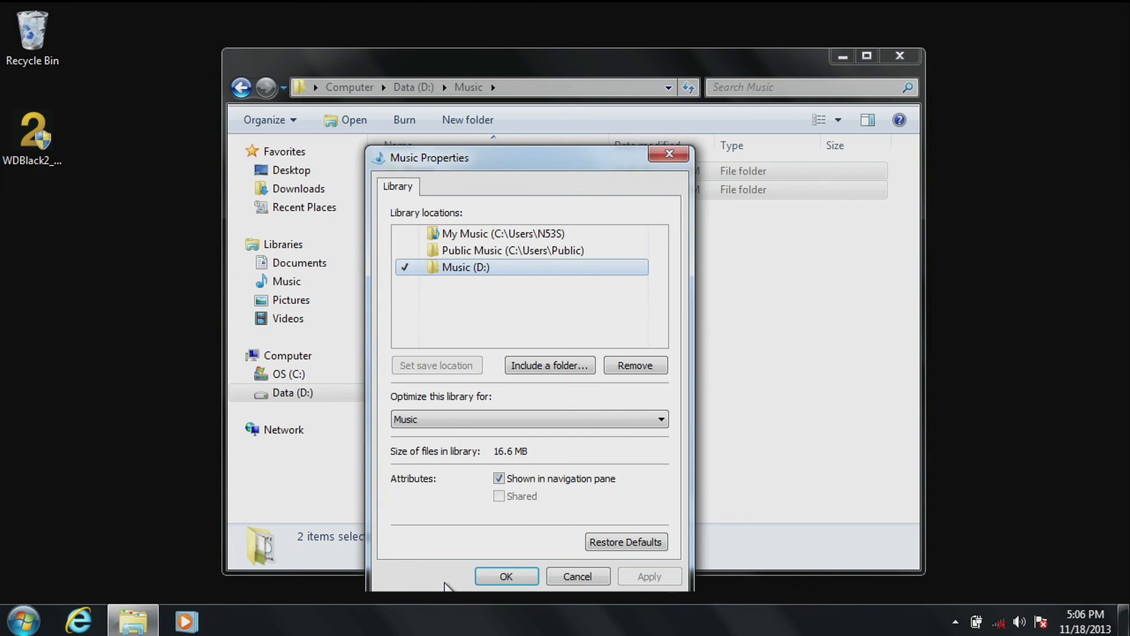
left_click(489, 233)
left_click(619, 365)
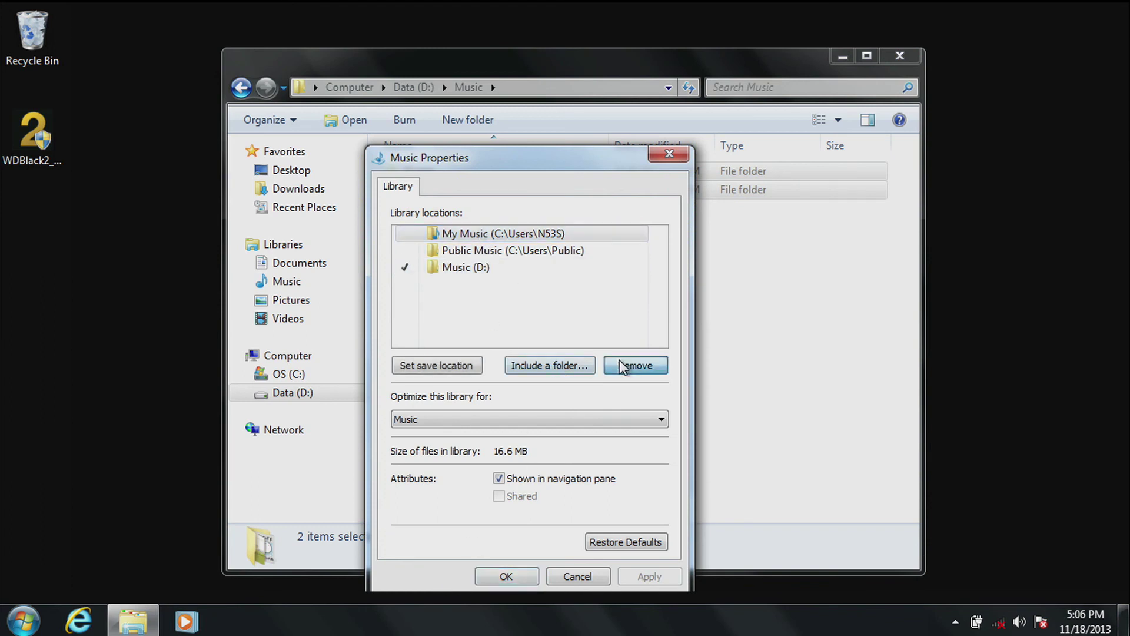
left_click(532, 236)
left_click(627, 366)
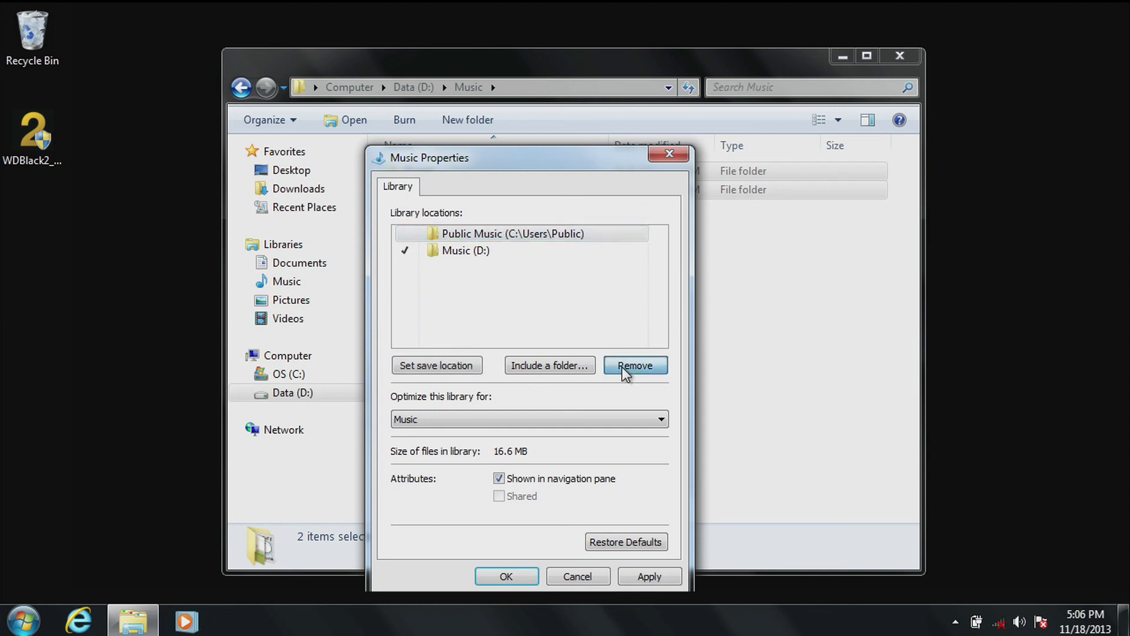
left_click(650, 575)
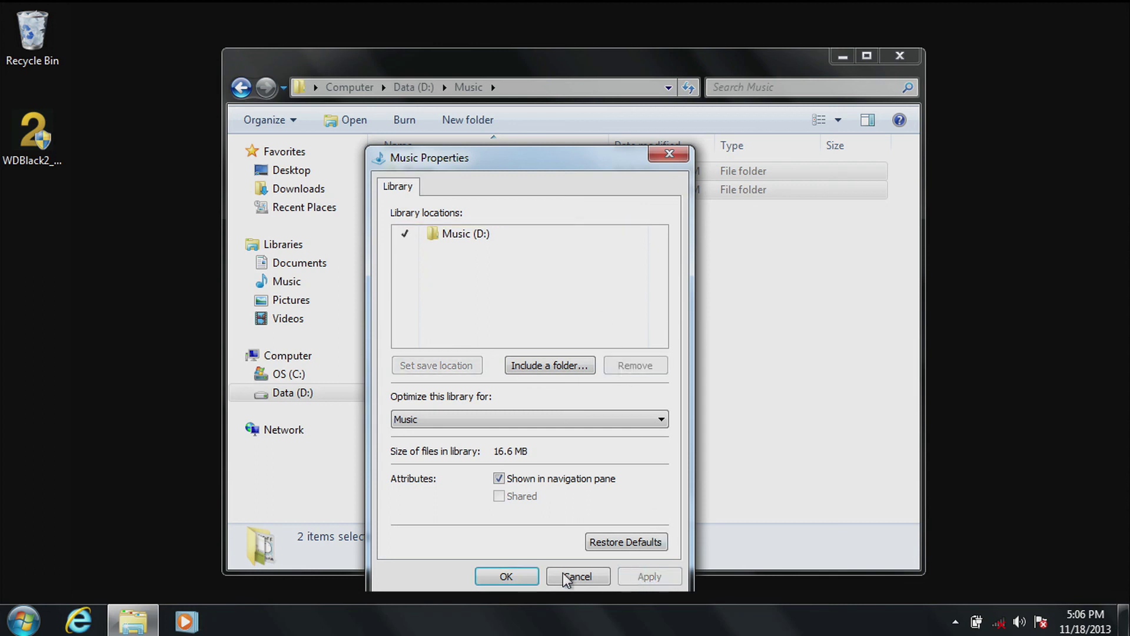
left_click(507, 576)
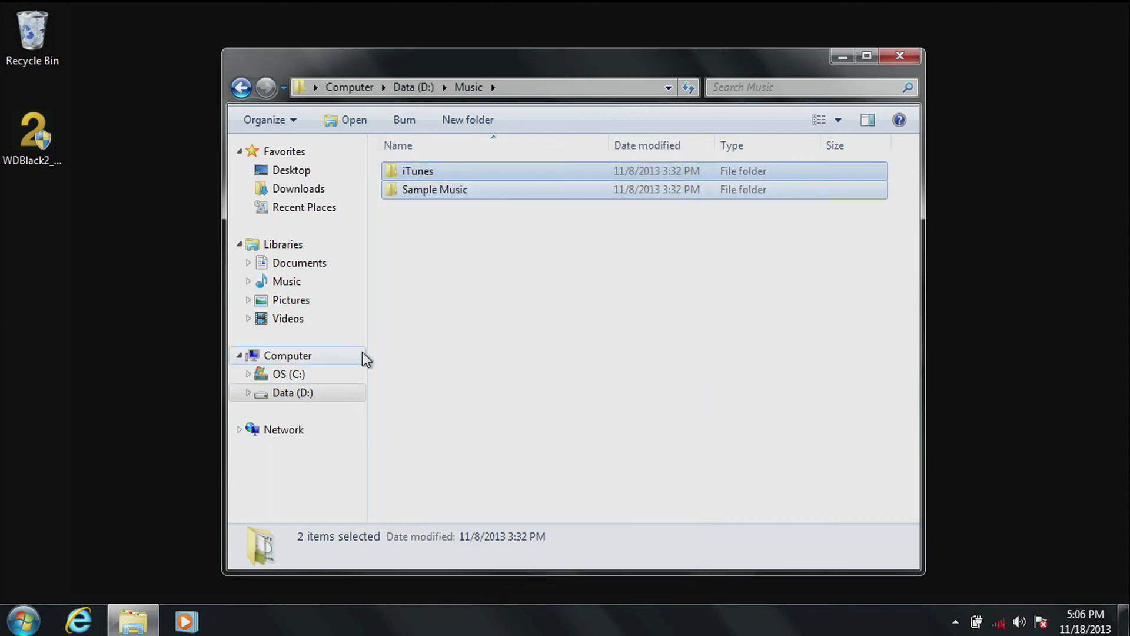
- Show the Pictures library and open its properties
left_click(287, 301)
right_click(284, 301)
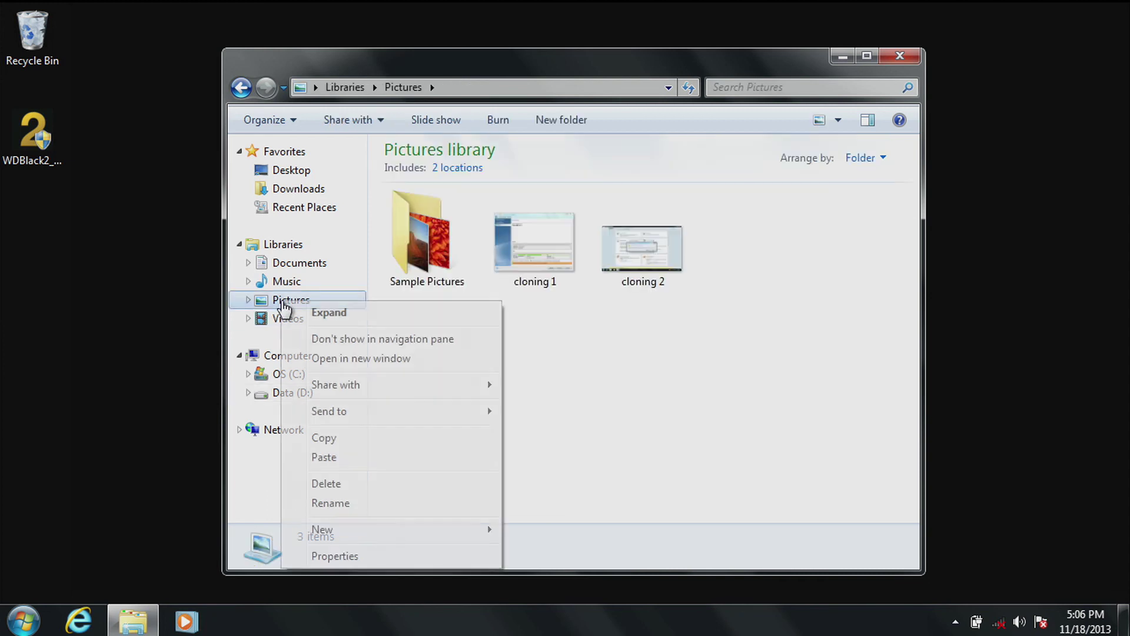